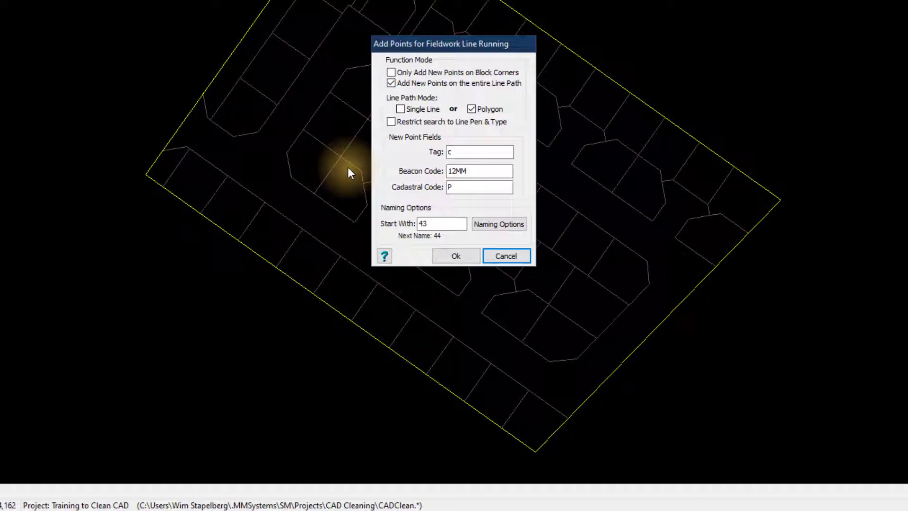
# Step: Set the new-point function to block corners only in Polygon mode, with beacon code 20MM and cadastral code M
pyautogui.click(391, 83)
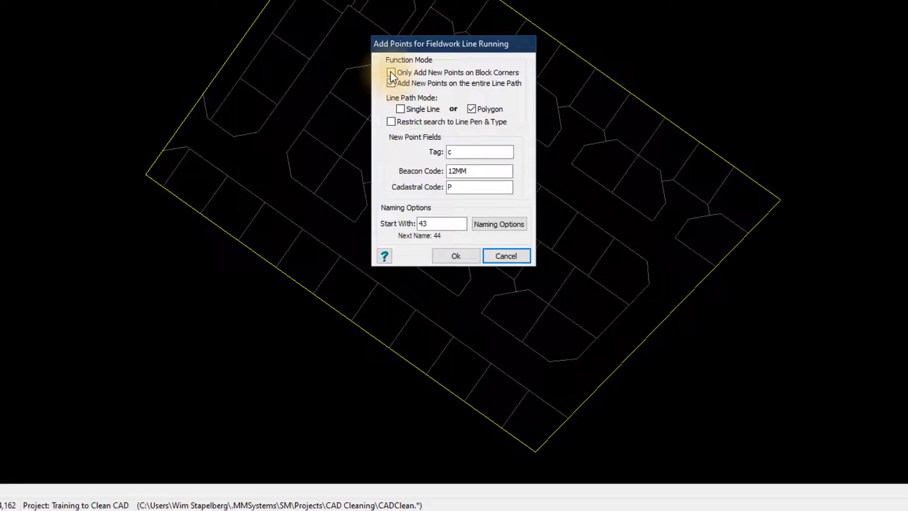
pyautogui.click(390, 73)
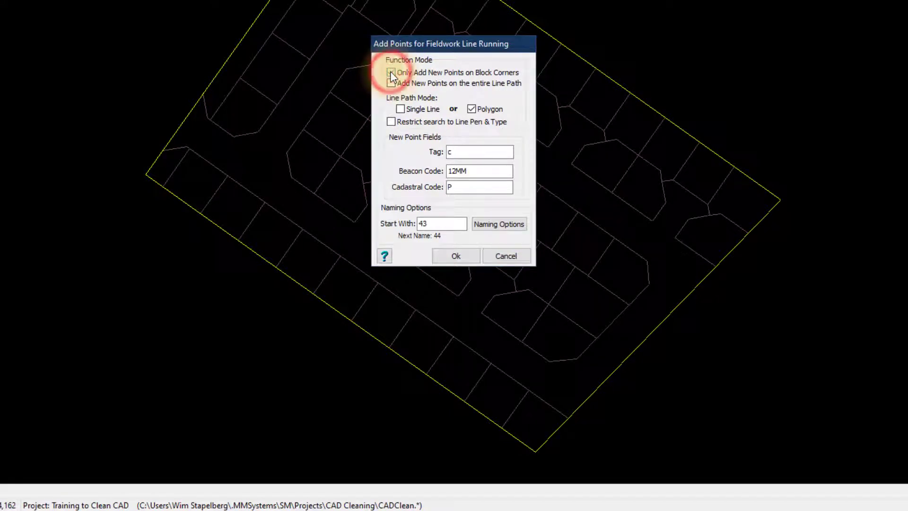
pyautogui.click(472, 109)
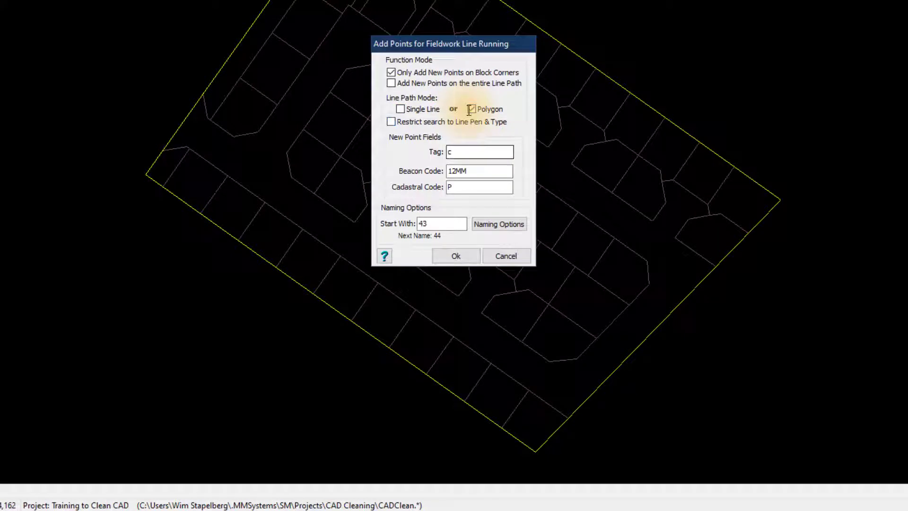
pyautogui.click(450, 171)
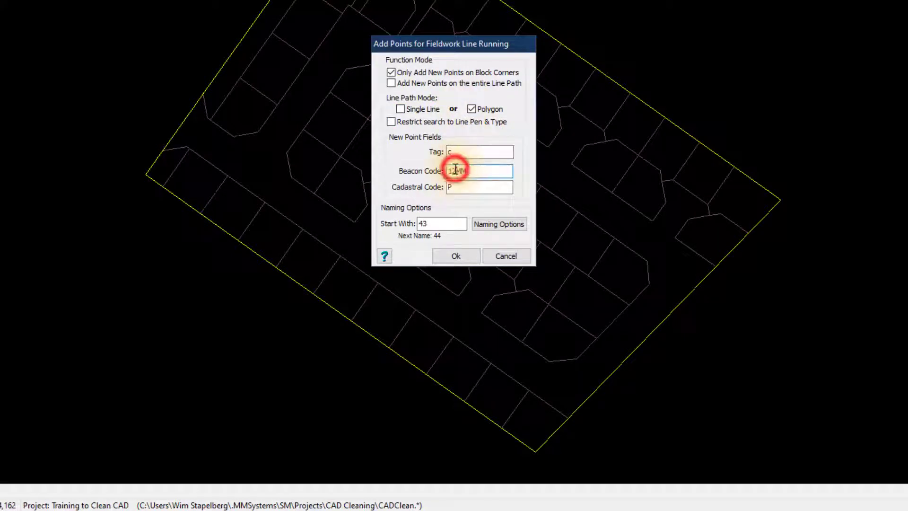
pyautogui.write('20')
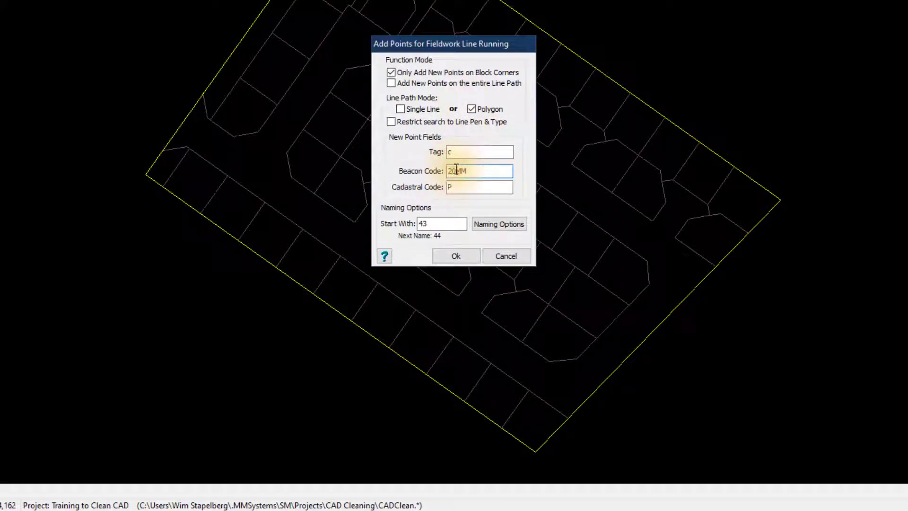
pyautogui.doubleClick(455, 187)
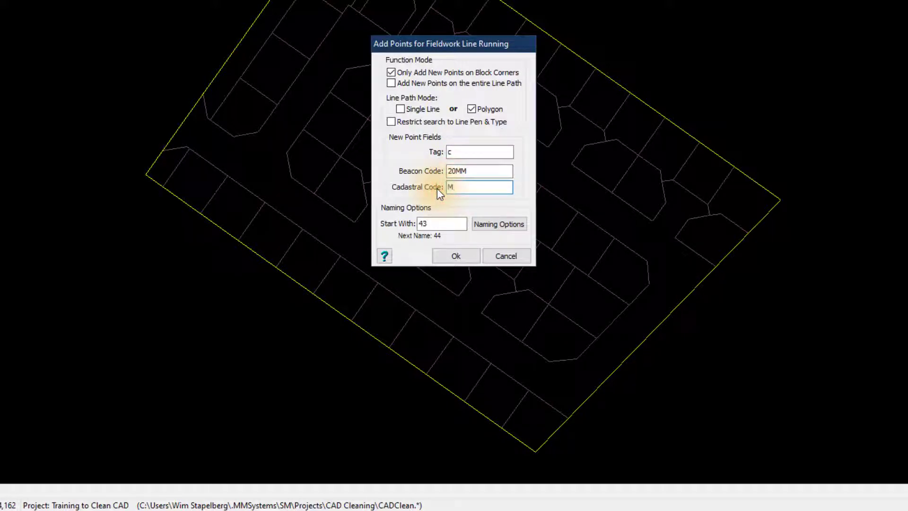
# Step: Start the point names at M1, review the naming suggestion options, and accept the settings for adding points
pyautogui.doubleClick(432, 224)
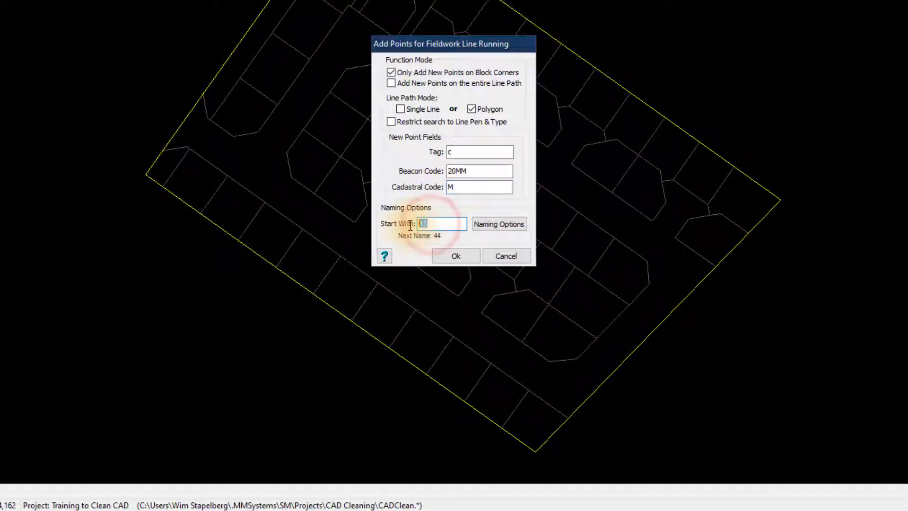
pyautogui.write('M')
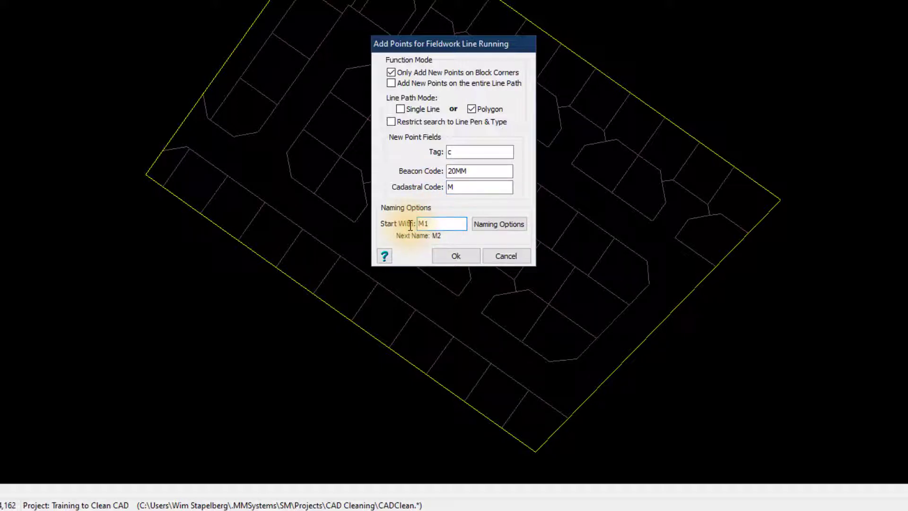
pyautogui.write('1')
pyautogui.click(494, 225)
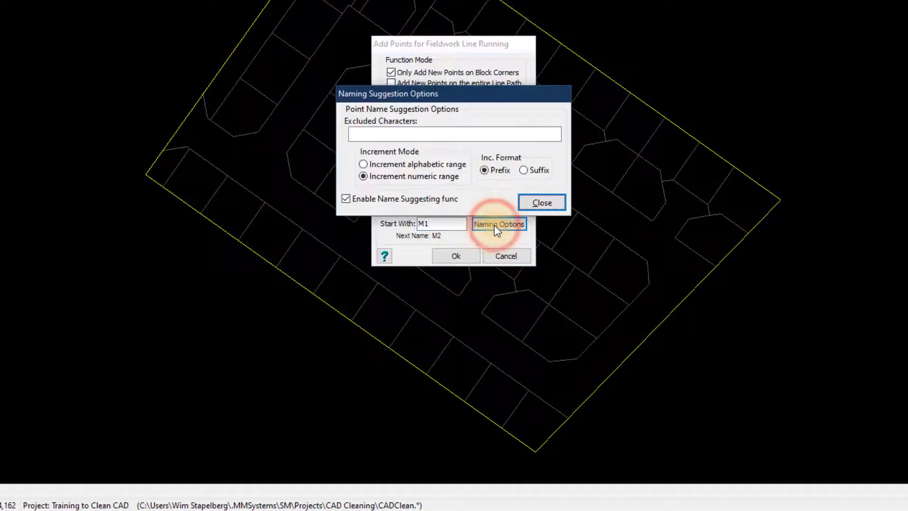
pyautogui.click(529, 205)
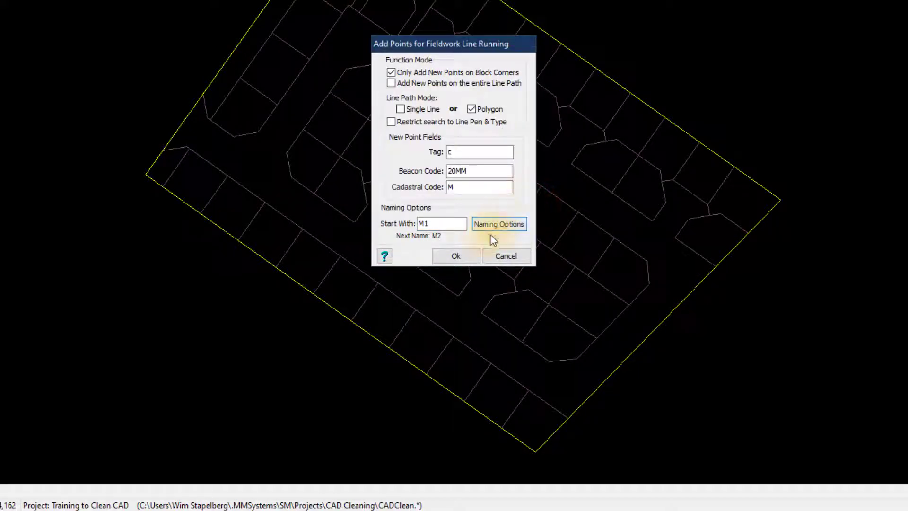
pyautogui.click(462, 256)
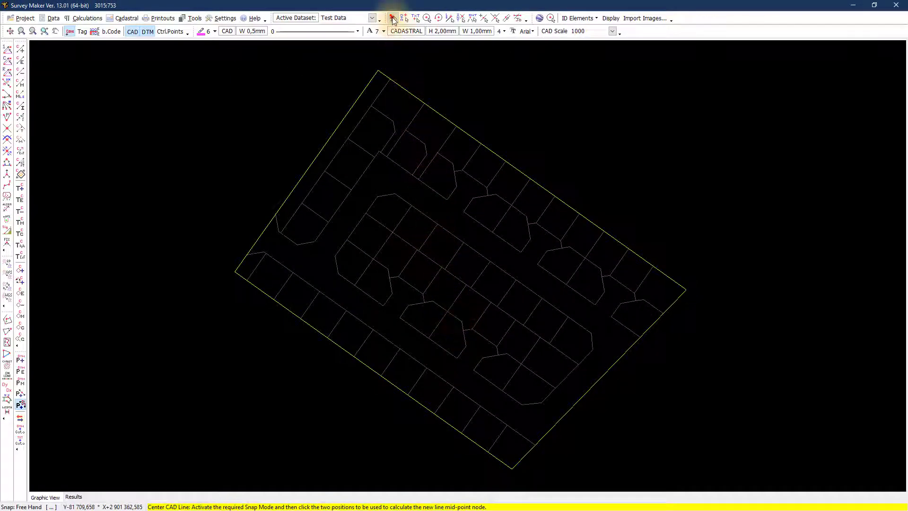
# Step: Add corner points along the yellow outer boundary from its uppermost corner, rejecting the narrow side path, and end the command
pyautogui.click(393, 19)
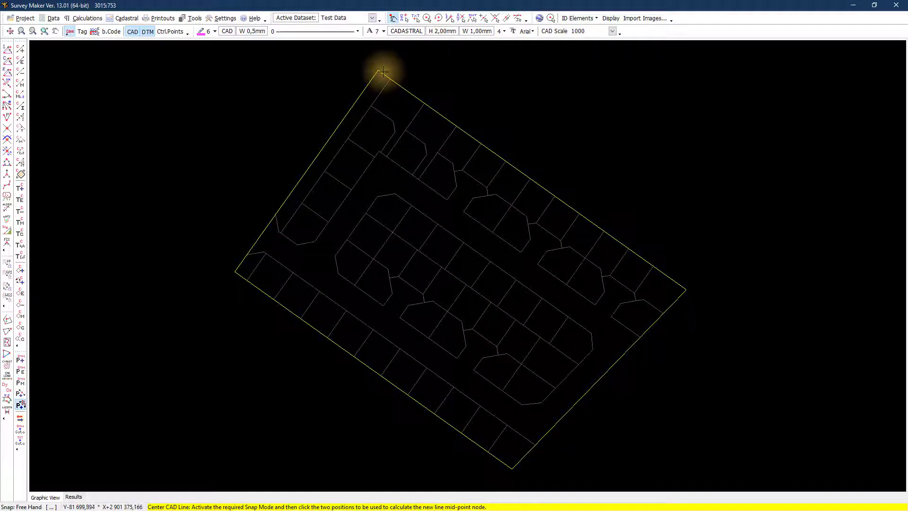
pyautogui.click(381, 72)
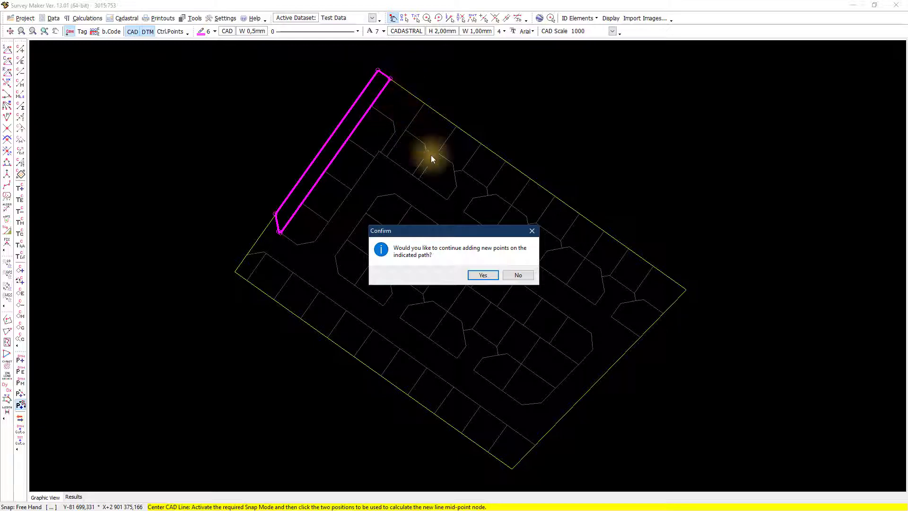
pyautogui.click(507, 277)
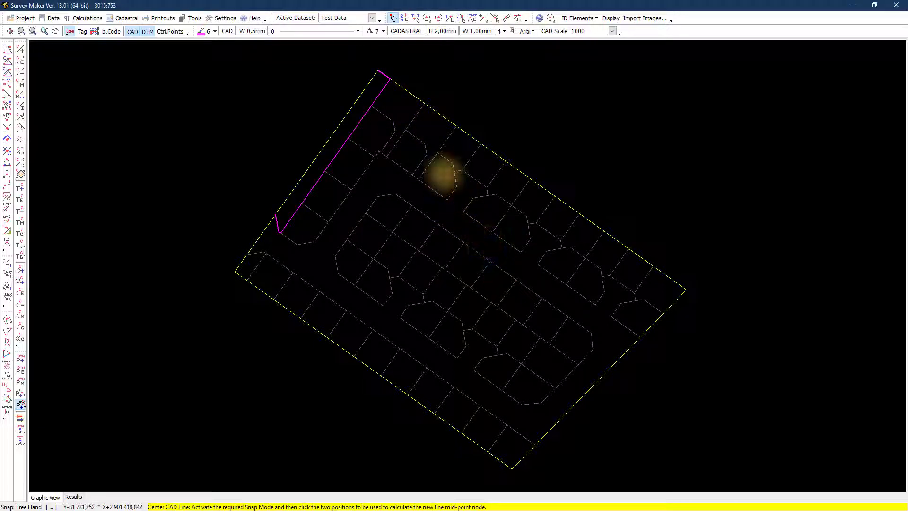
pyautogui.click(382, 71)
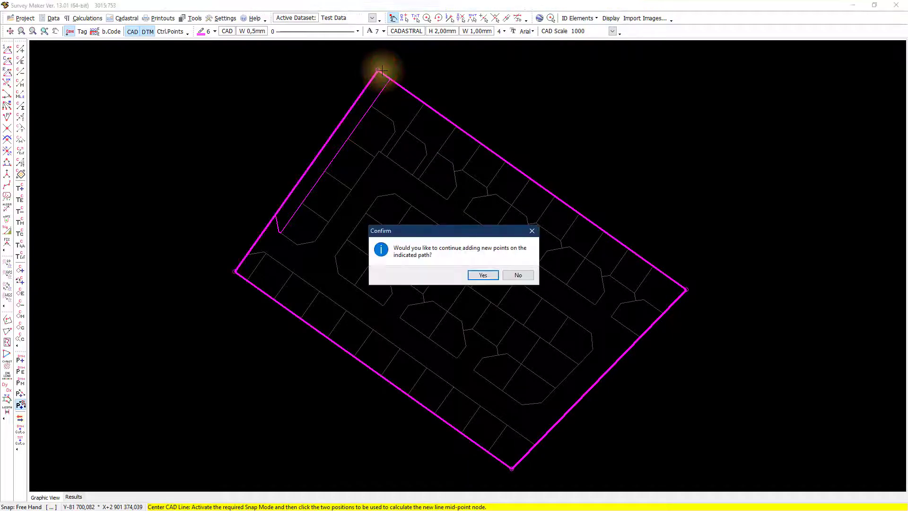
pyautogui.click(483, 274)
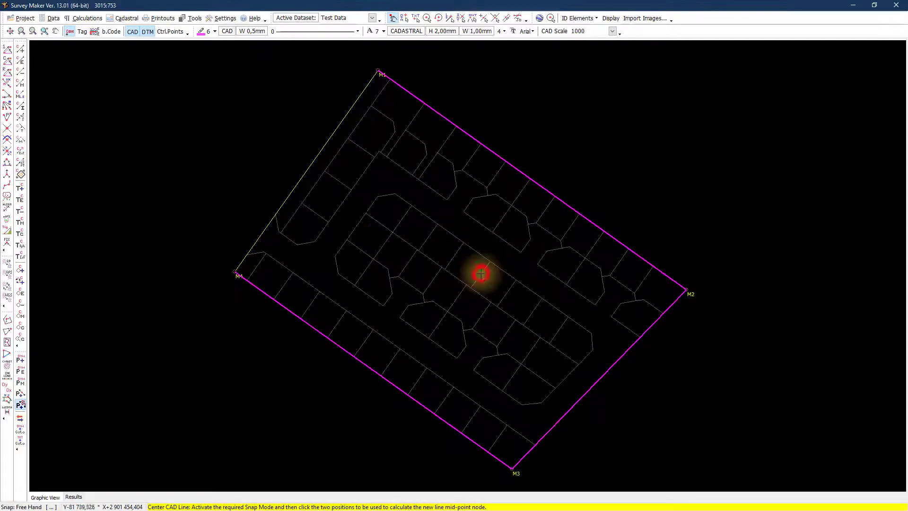
pyautogui.click(277, 147)
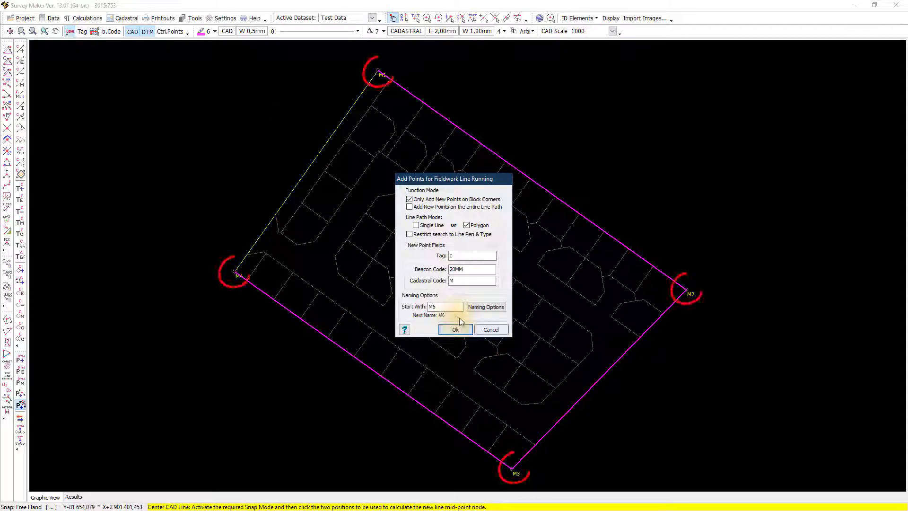
pyautogui.click(454, 330)
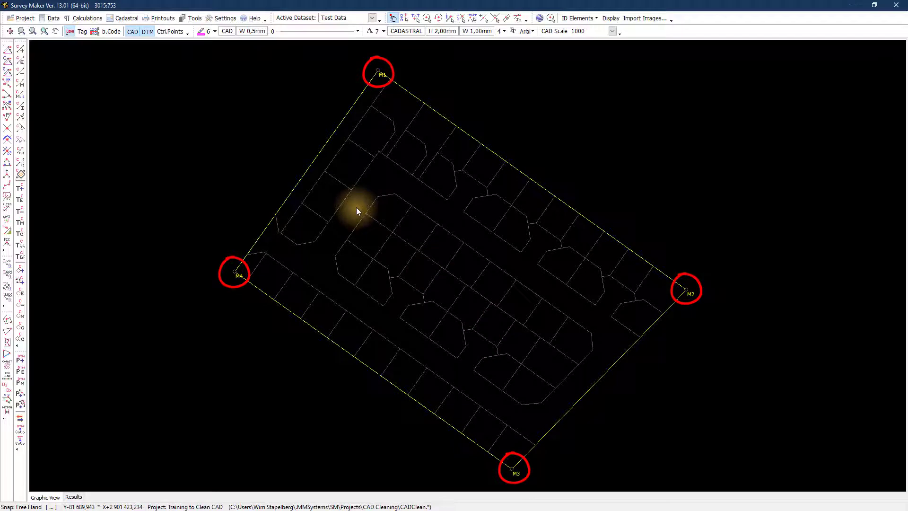
# Step: Restart adding fieldwork line points with beacon code 12MM, cadastral code B and names starting with A1
pyautogui.click(19, 406)
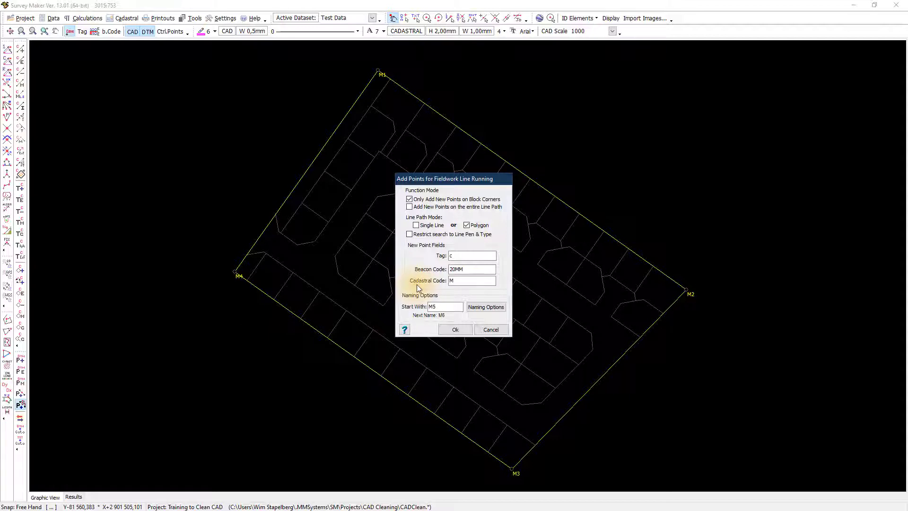
pyautogui.click(455, 268)
pyautogui.press('BackSpace')
pyautogui.press('BackSpace')
pyautogui.write('12')
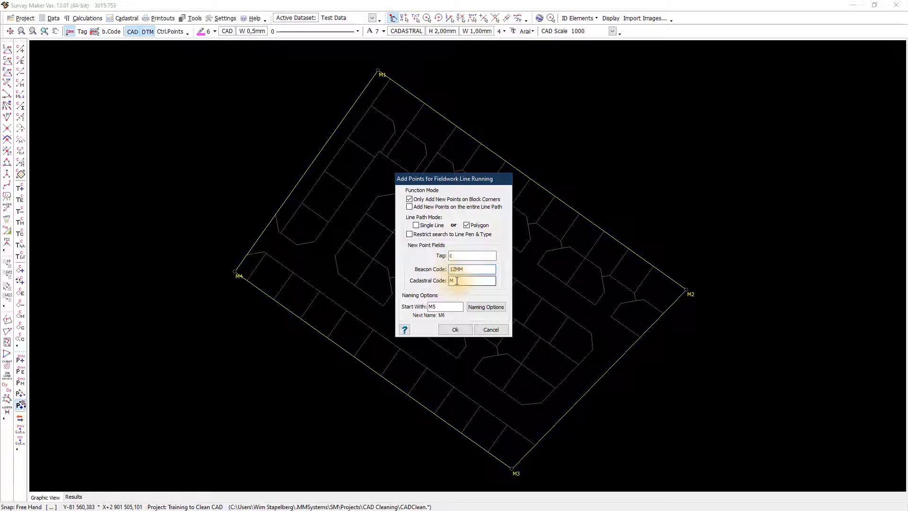
pyautogui.doubleClick(456, 281)
pyautogui.write('B')
pyautogui.doubleClick(443, 306)
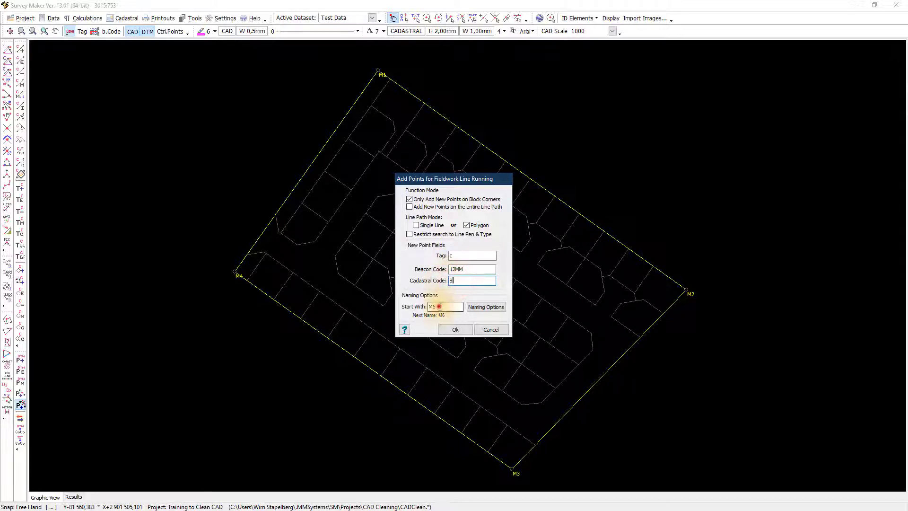
pyautogui.write('A1')
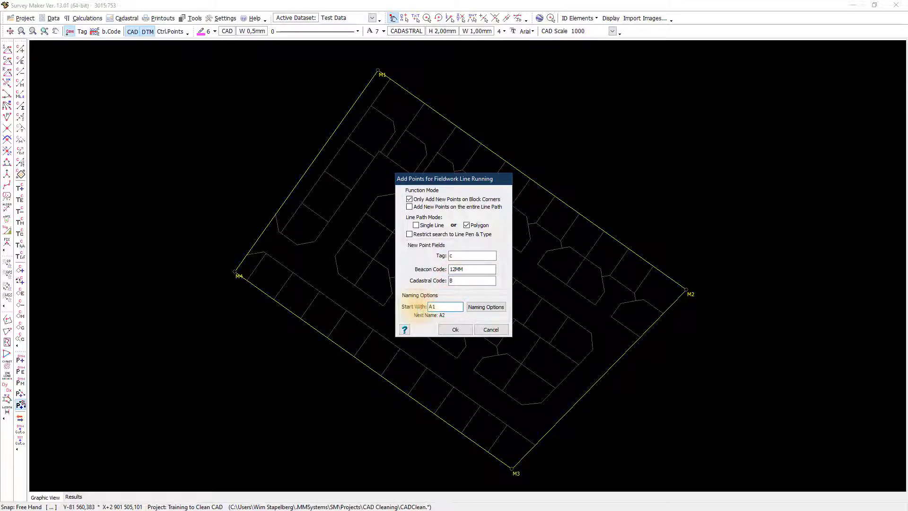
pyautogui.click(433, 322)
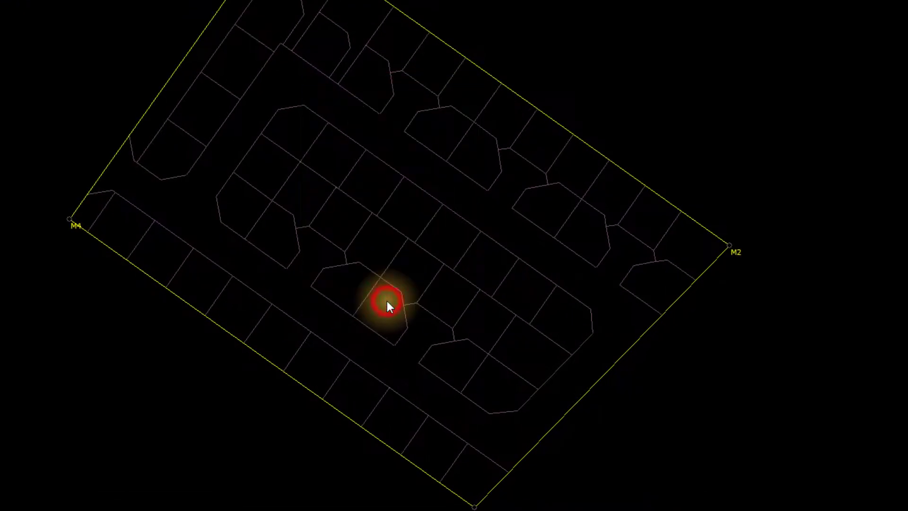
# Step: Reject the path that runs along the outer boundary and restrict the path search to the line pen and type
pyautogui.click(129, 144)
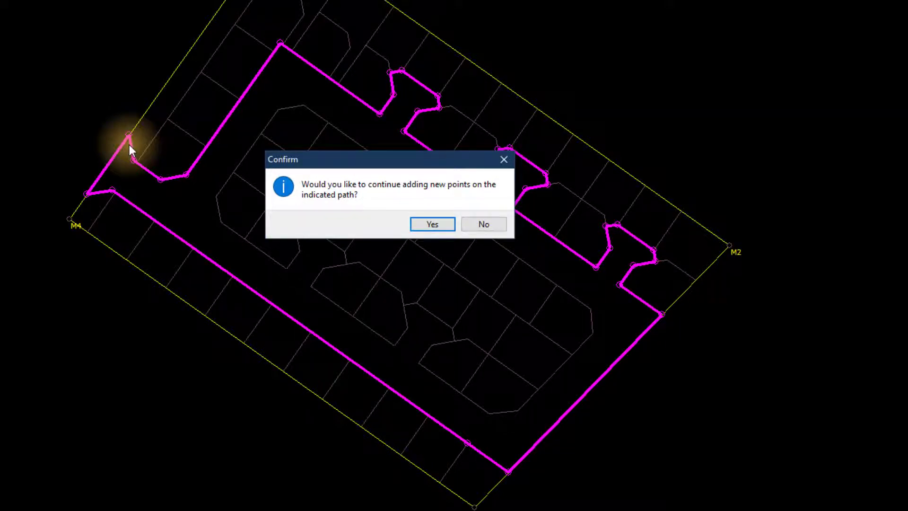
pyautogui.click(484, 224)
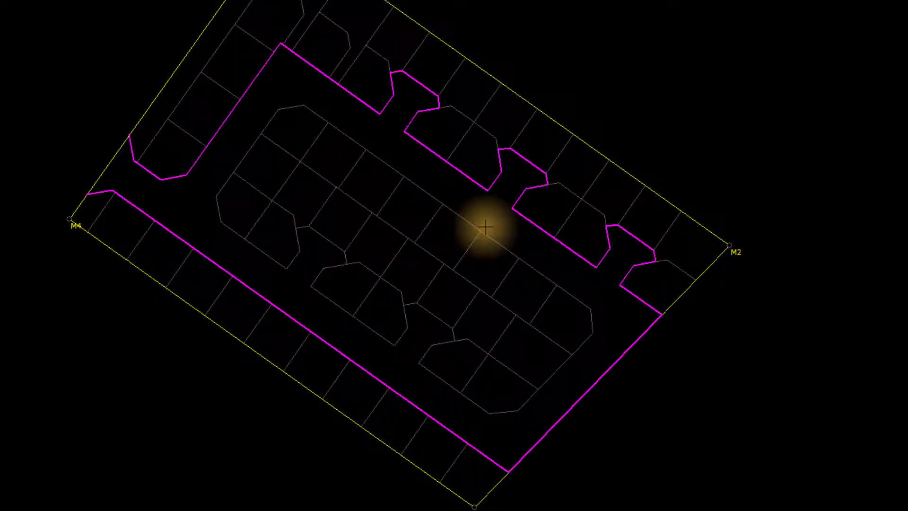
pyautogui.click(486, 227)
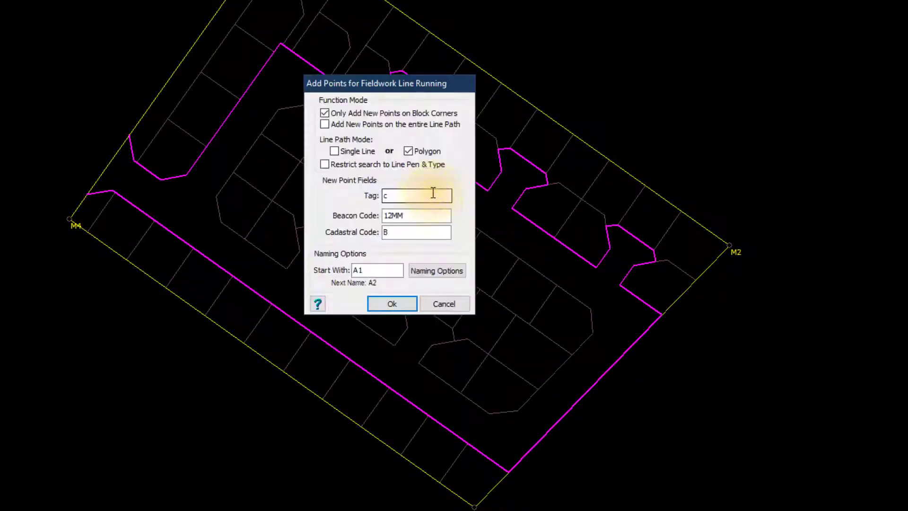
pyautogui.click(325, 163)
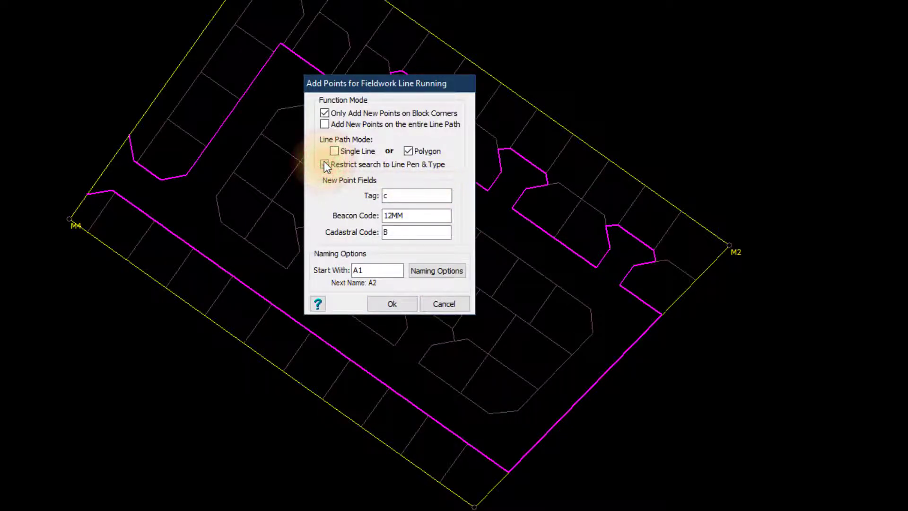
pyautogui.click(392, 304)
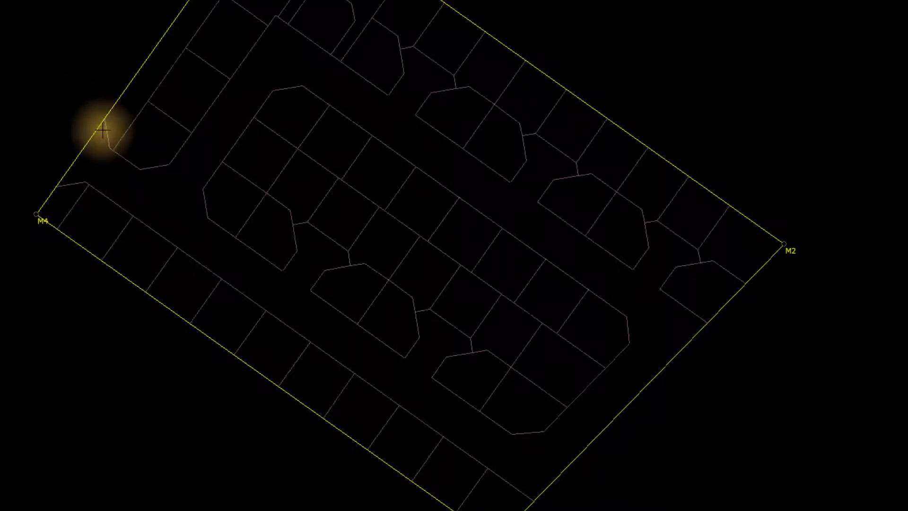
# Step: Add the A-series corner points along the upper block edge, starting where it meets the outer boundary above M4
pyautogui.click(104, 130)
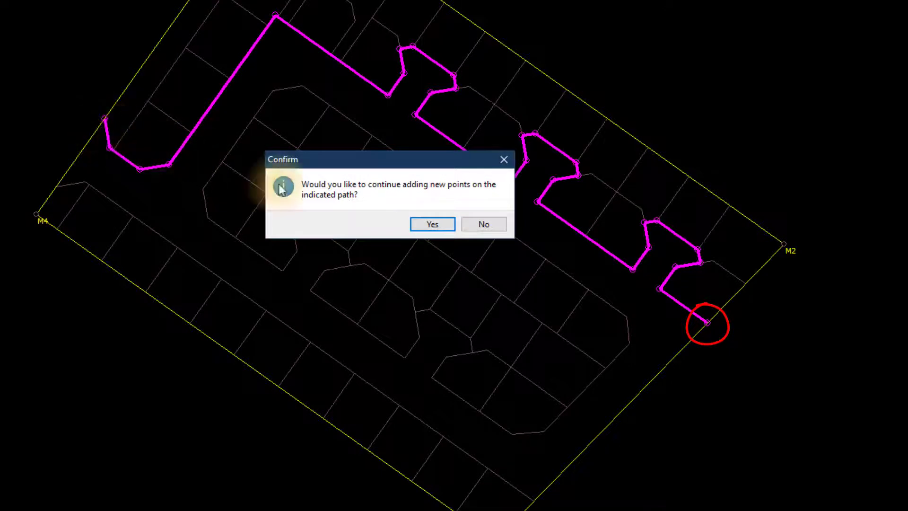
pyautogui.click(414, 225)
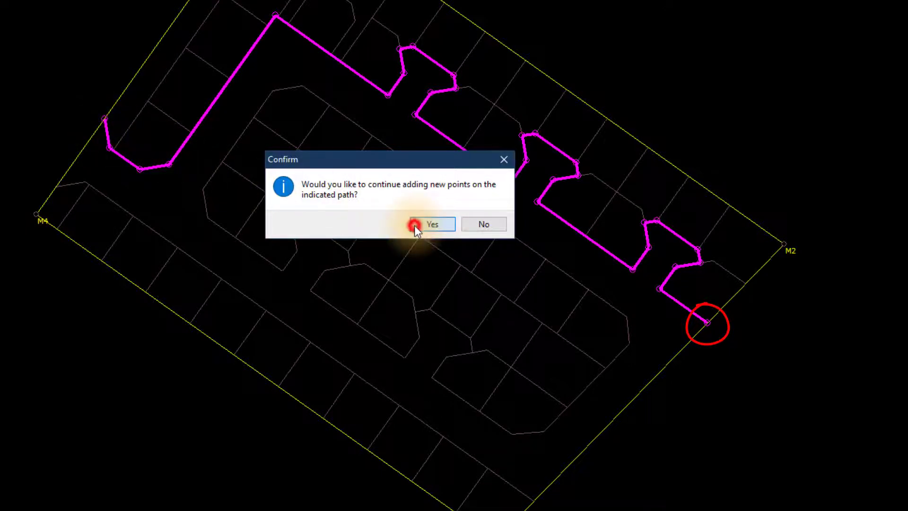
pyautogui.click(415, 225)
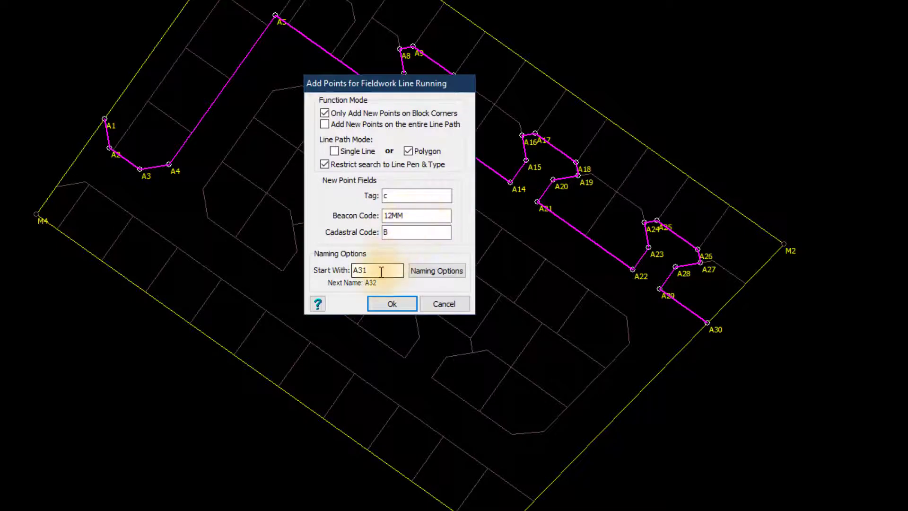
# Step: Add corner points around the central block's closed outline, with names starting at B1
pyautogui.moveTo(381, 271); pyautogui.dragTo(343, 271)
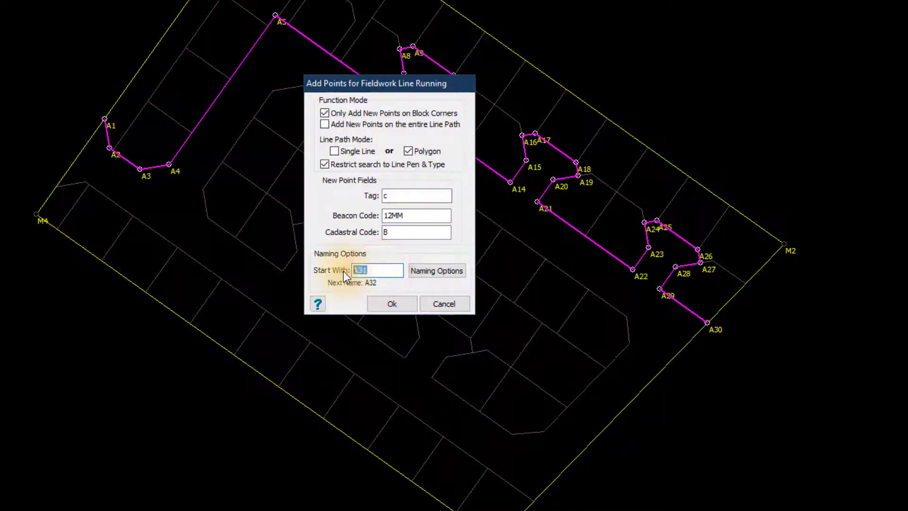
pyautogui.write('B1')
pyautogui.click(383, 302)
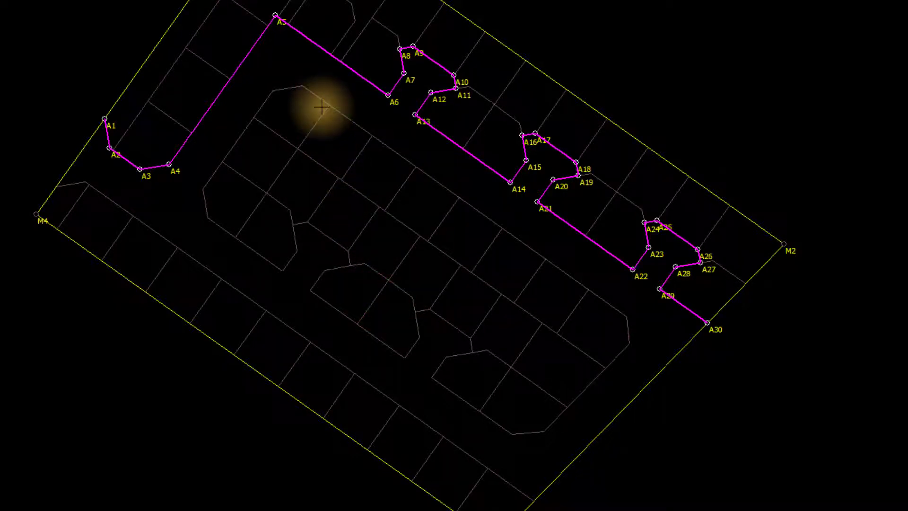
pyautogui.click(308, 86)
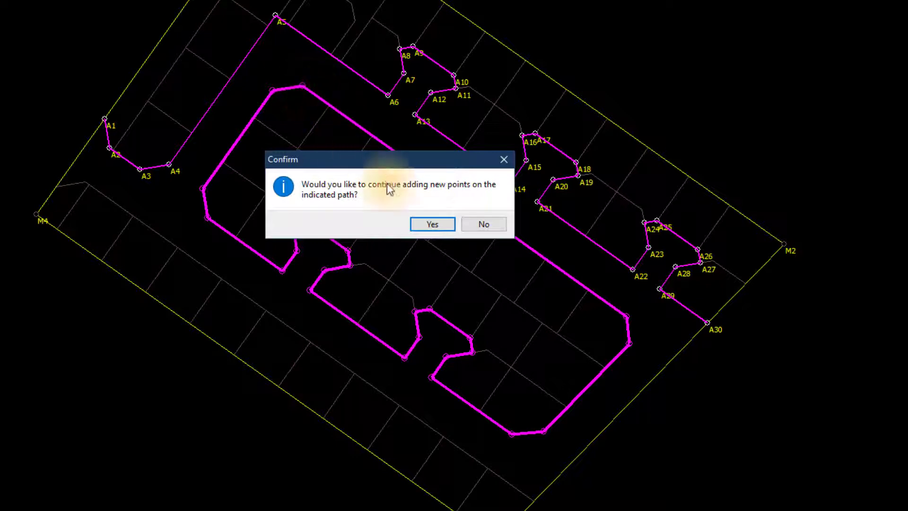
pyautogui.click(421, 225)
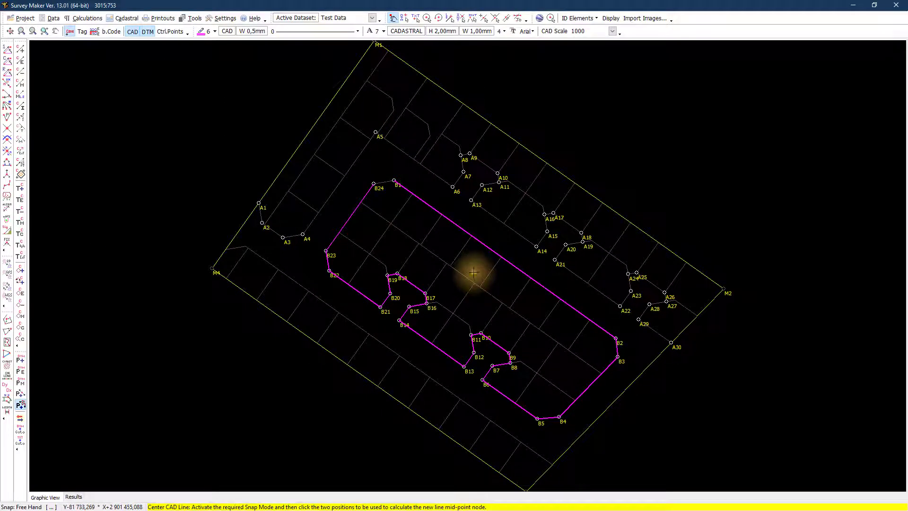
# Step: Add corner points along the lower block's inner edge from its outer-boundary end near M3, with names starting at C1
pyautogui.click(474, 272)
pyautogui.click(440, 306)
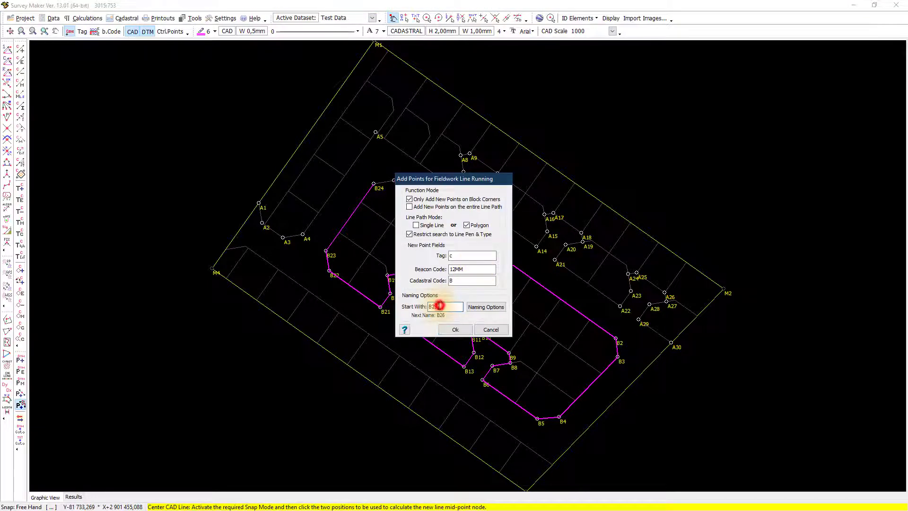
pyautogui.moveTo(440, 306); pyautogui.dragTo(425, 306)
pyautogui.write('C1')
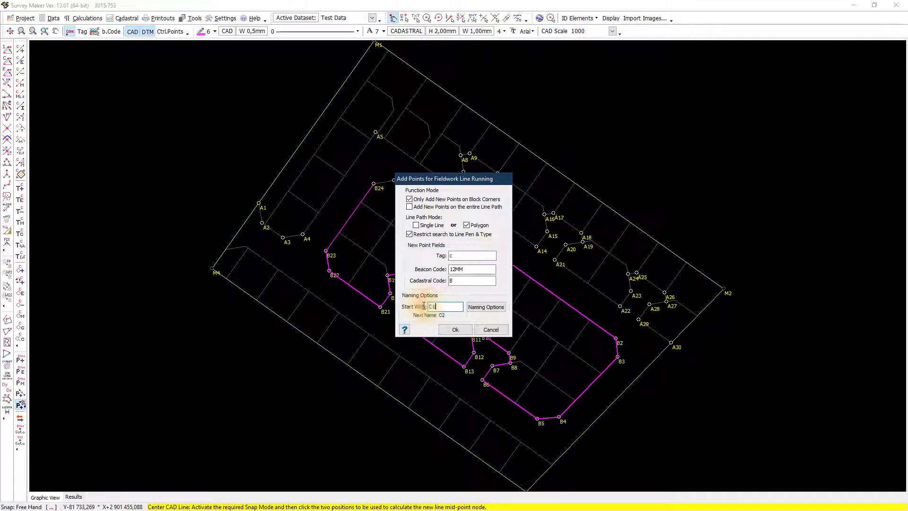
pyautogui.click(454, 330)
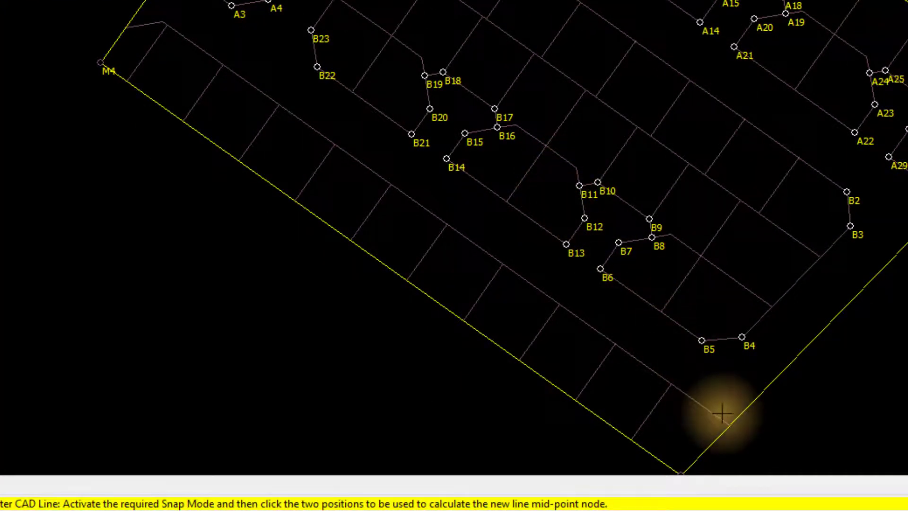
pyautogui.click(723, 413)
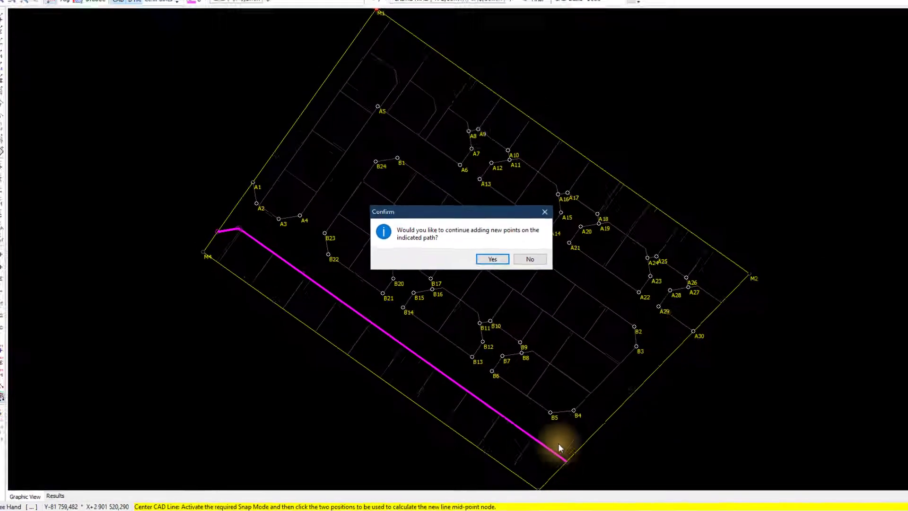
pyautogui.click(493, 259)
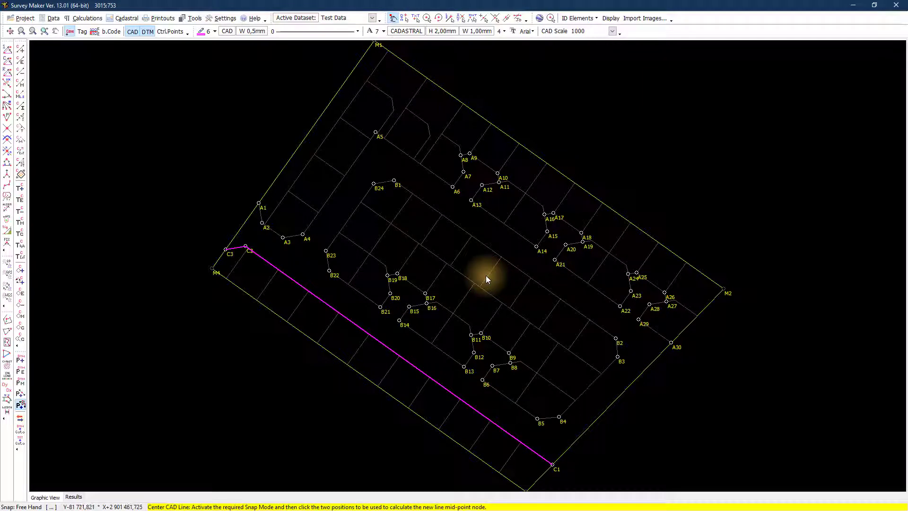
# Step: Set new points to cover the entire line path without the pen and type restriction, with cadastral code P and names from 1
pyautogui.click(486, 276)
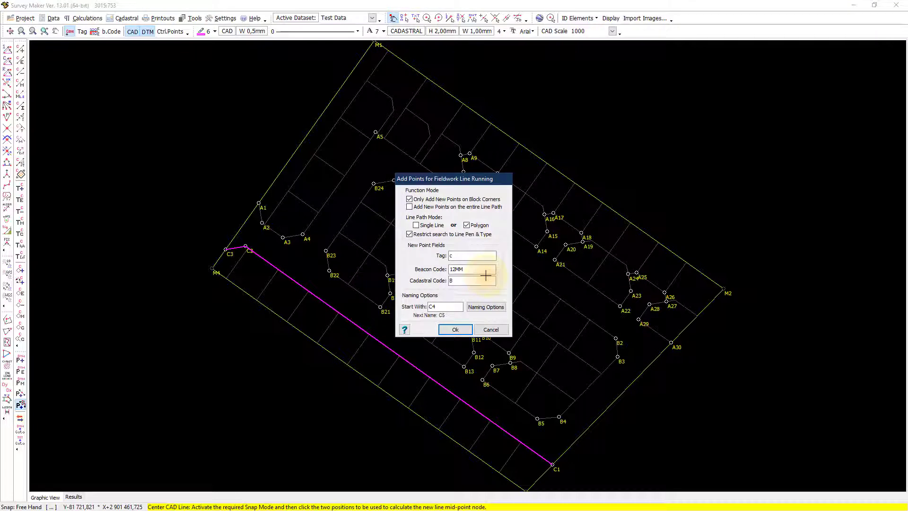
pyautogui.click(410, 208)
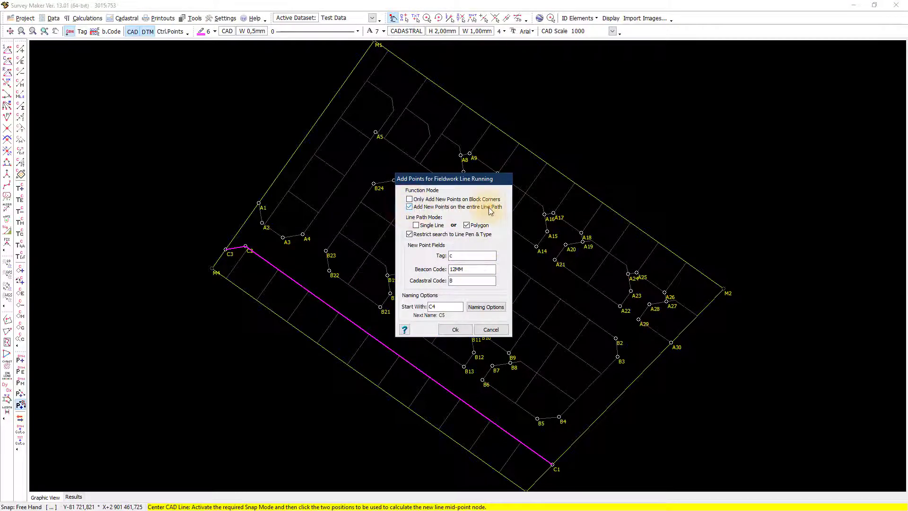
pyautogui.click(410, 235)
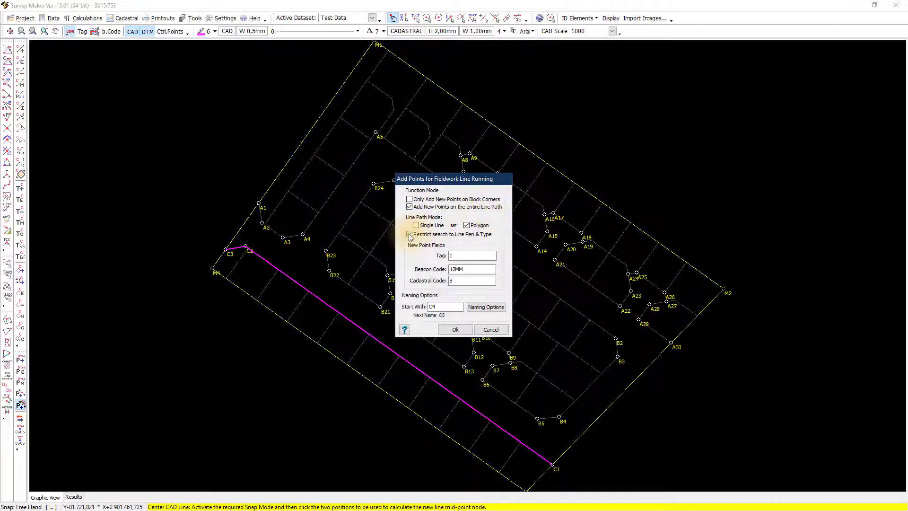
pyautogui.click(411, 235)
pyautogui.click(472, 228)
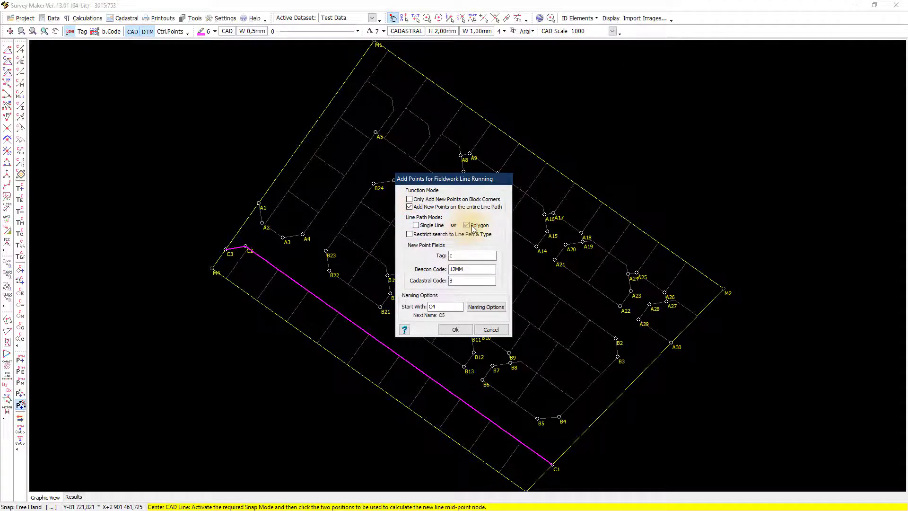
pyautogui.click(452, 280)
pyautogui.press('BackSpace')
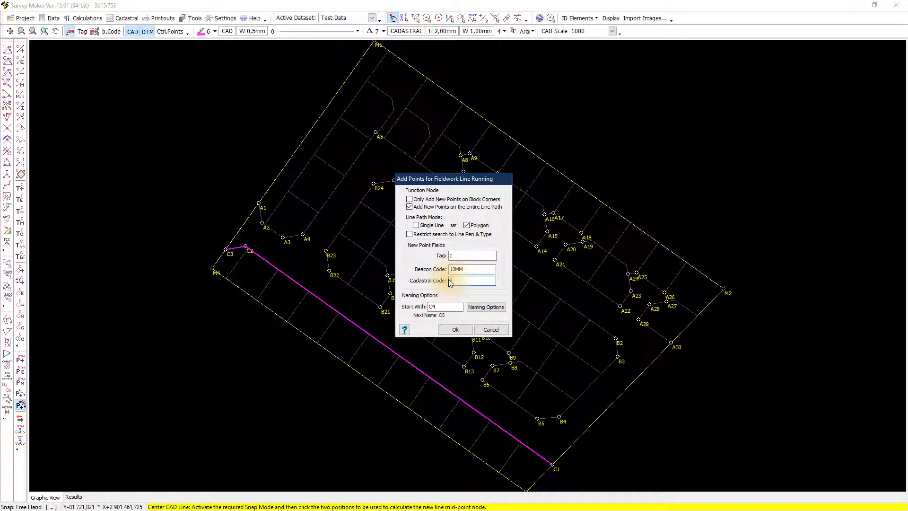
pyautogui.write('P')
pyautogui.doubleClick(431, 307)
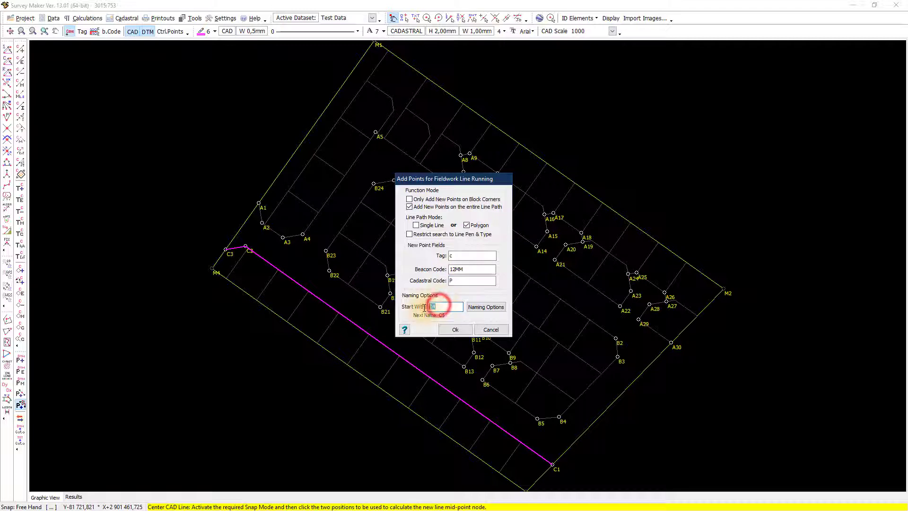
pyautogui.write('1')
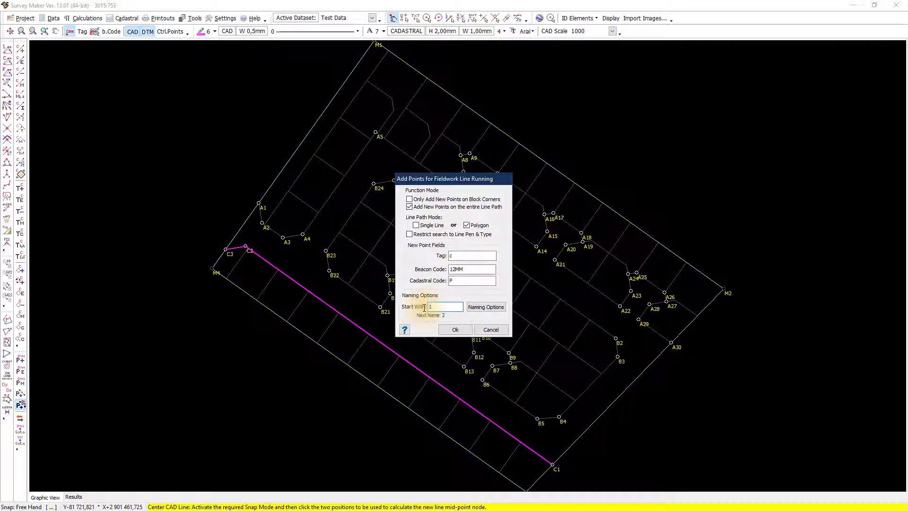
# Step: Add the numbered points around the whole outer boundary, starting beside M1
pyautogui.click(450, 329)
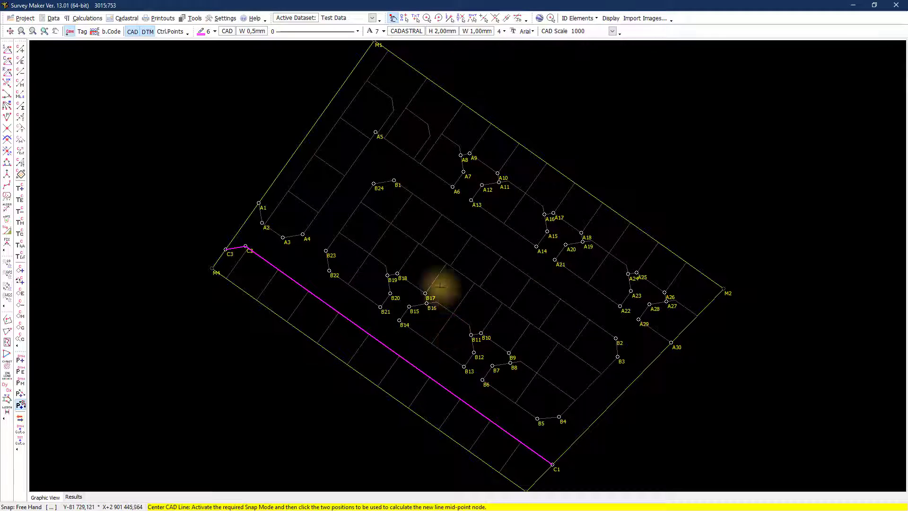
pyautogui.click(387, 45)
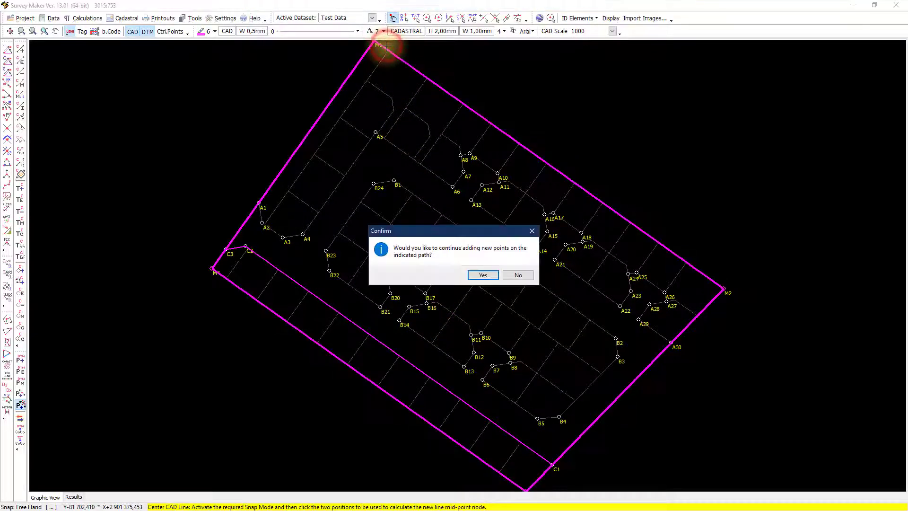
pyautogui.click(483, 275)
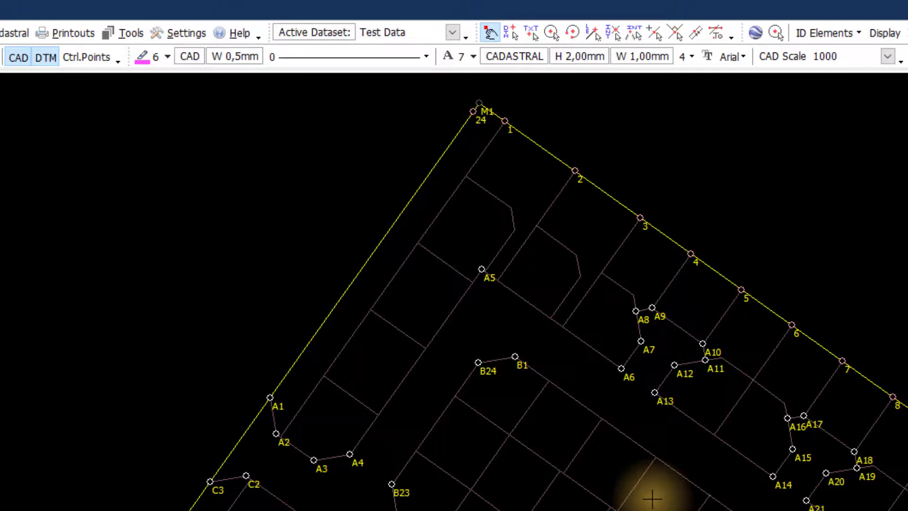
# Step: Restrict the search to the line pen and type and add points from 25 along the A-series path, starting at A1
pyautogui.rightClick(674, 455)
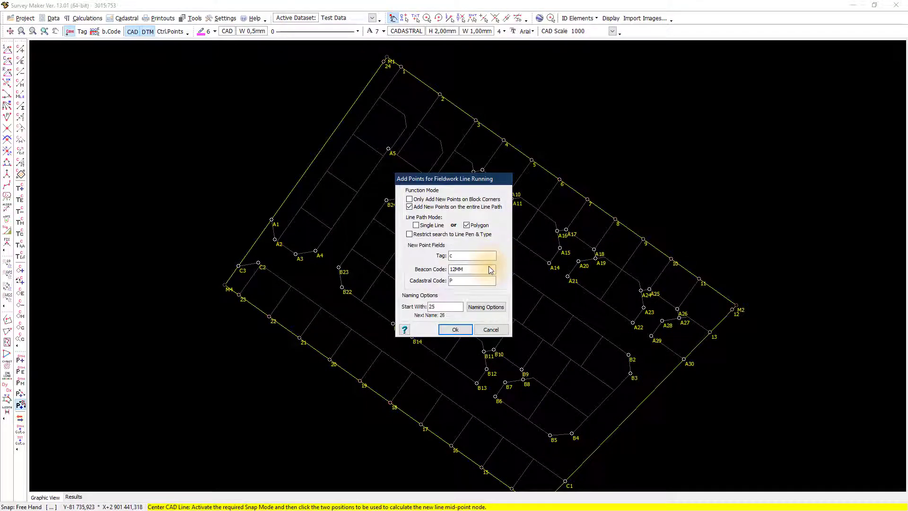
pyautogui.click(409, 235)
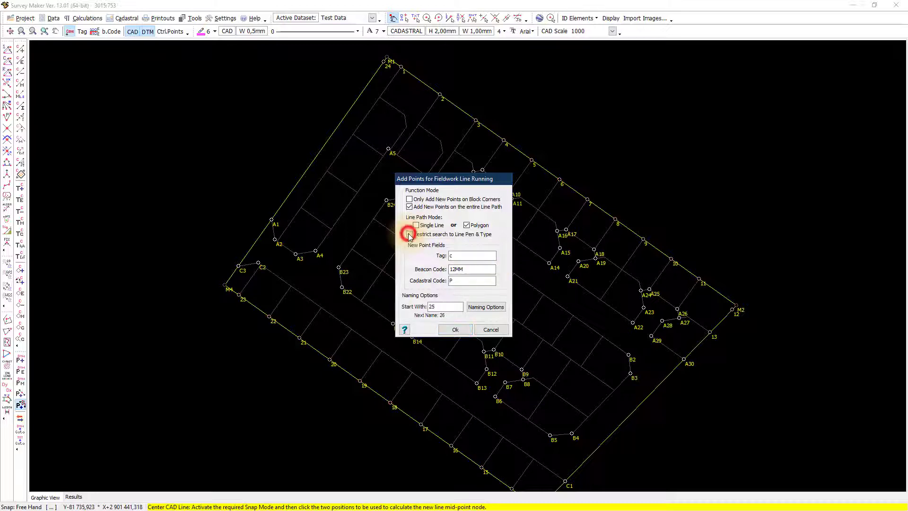
pyautogui.click(455, 330)
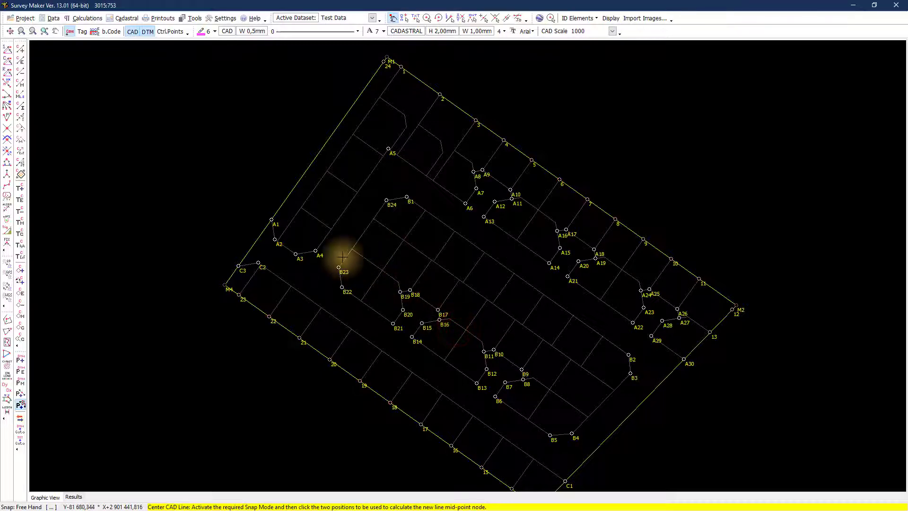
pyautogui.click(272, 222)
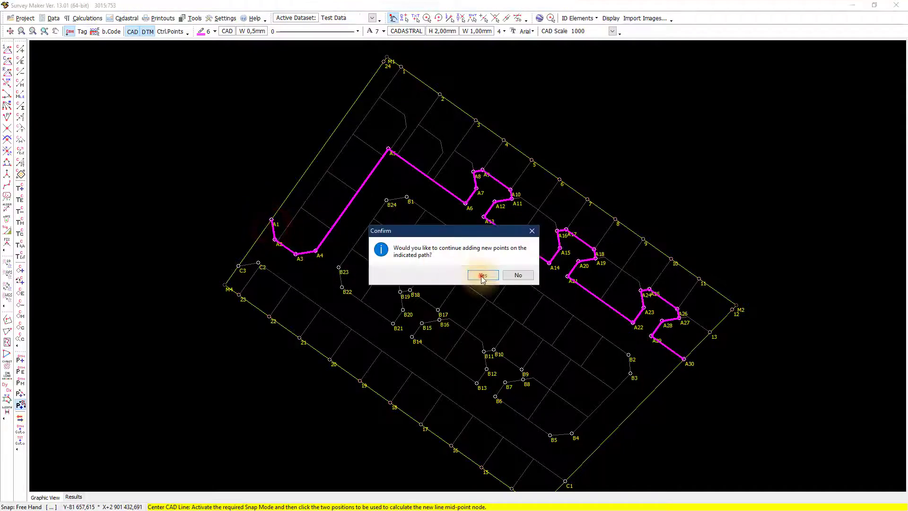
pyautogui.click(482, 275)
# Step: Add points on the entire outline of the central B-series block, starting beside B1, with names from 35
pyautogui.moveTo(286, 256); pyautogui.dragTo(334, 277, button='middle')
pyautogui.scroll(9, 335, 276)
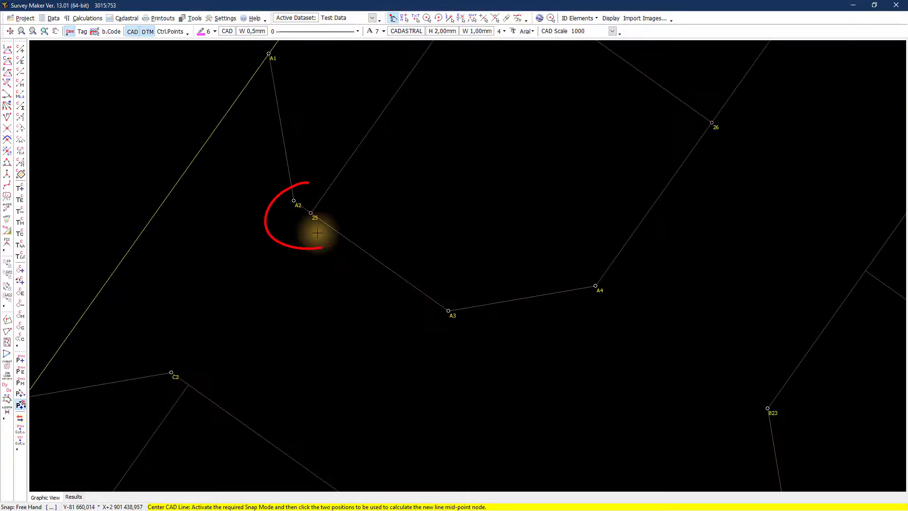
pyautogui.scroll(-6, 317, 228)
pyautogui.scroll(-3, 317, 232)
pyautogui.scroll(2, 611, 314)
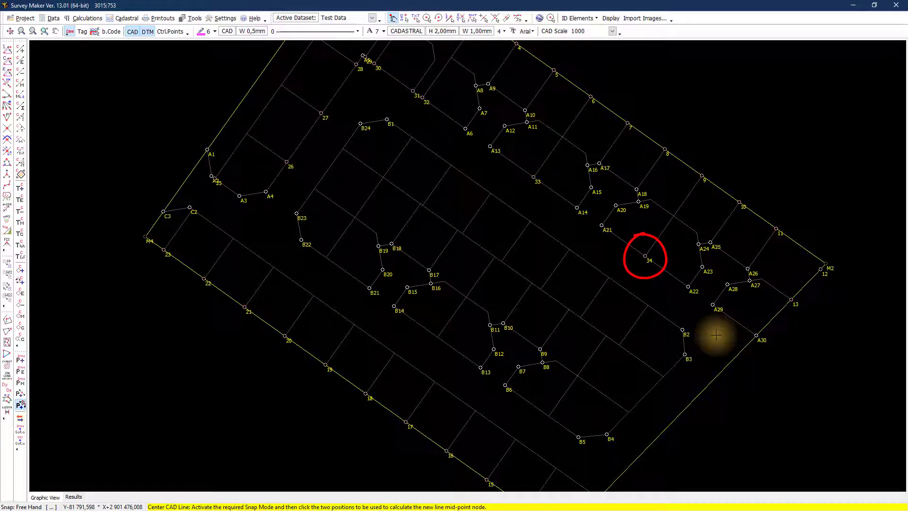
pyautogui.click(582, 296)
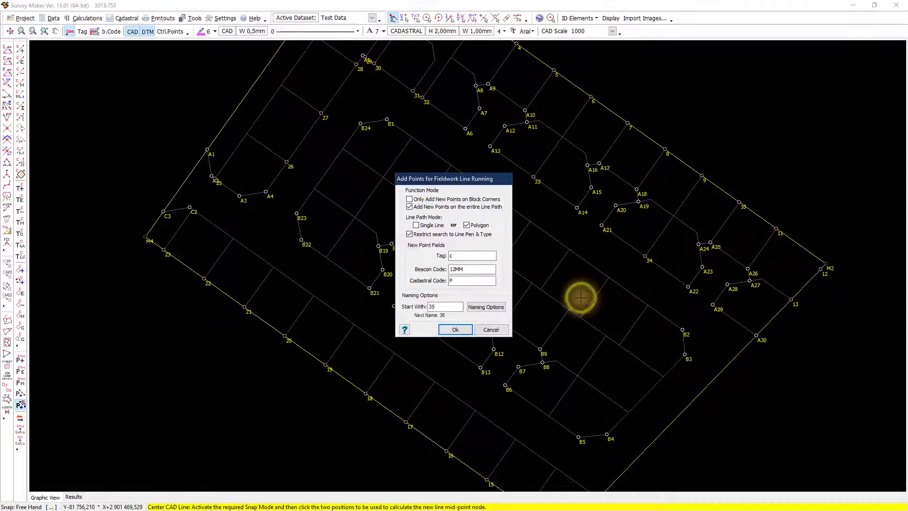
pyautogui.click(454, 330)
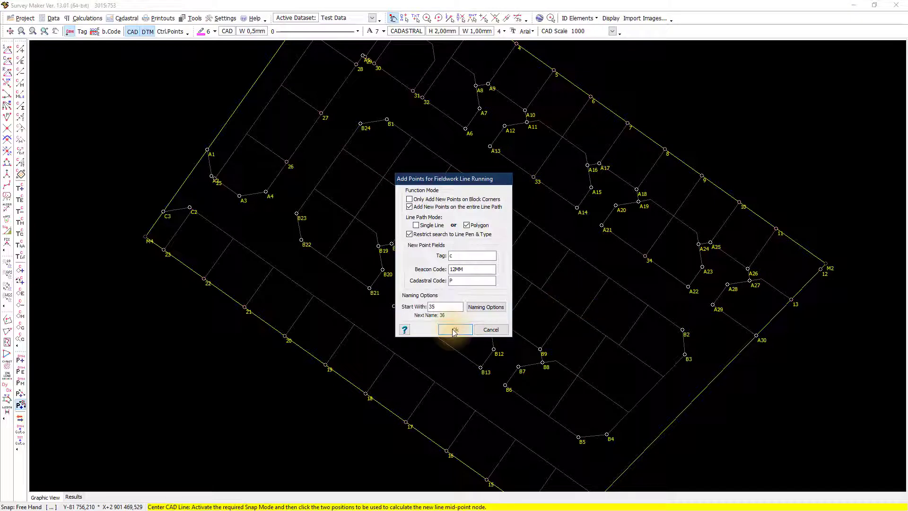
pyautogui.click(396, 124)
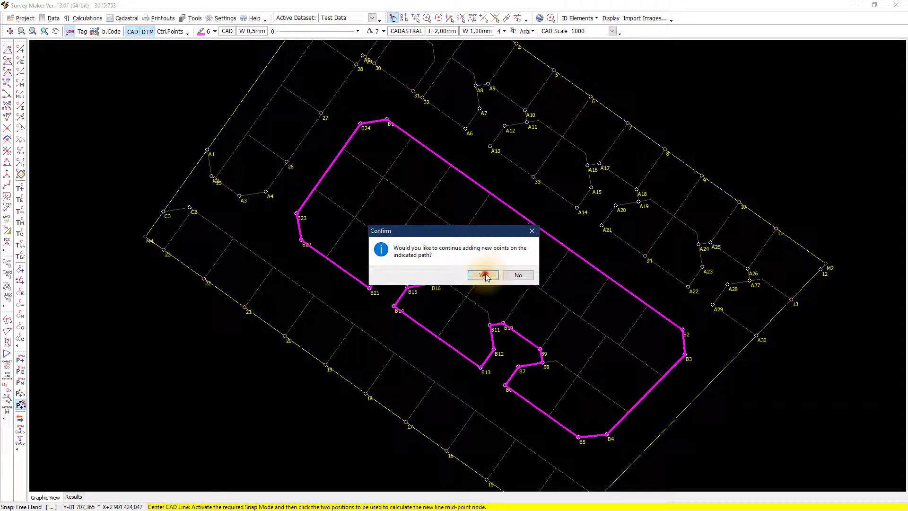
pyautogui.click(484, 275)
# Step: Restart the fieldwork line points in single line mode, without the pen and type restriction, with names from 49
pyautogui.scroll(2, 392, 199)
pyautogui.scroll(-3, 367, 177)
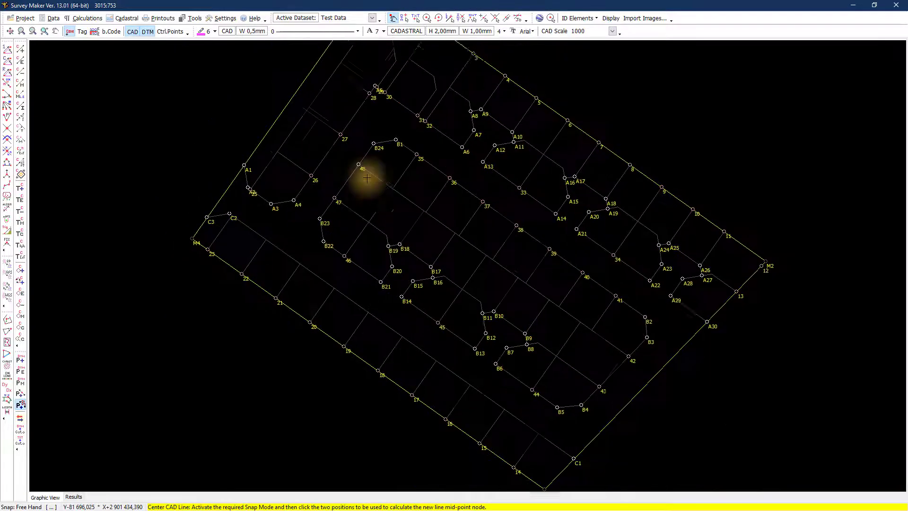
pyautogui.click(480, 283)
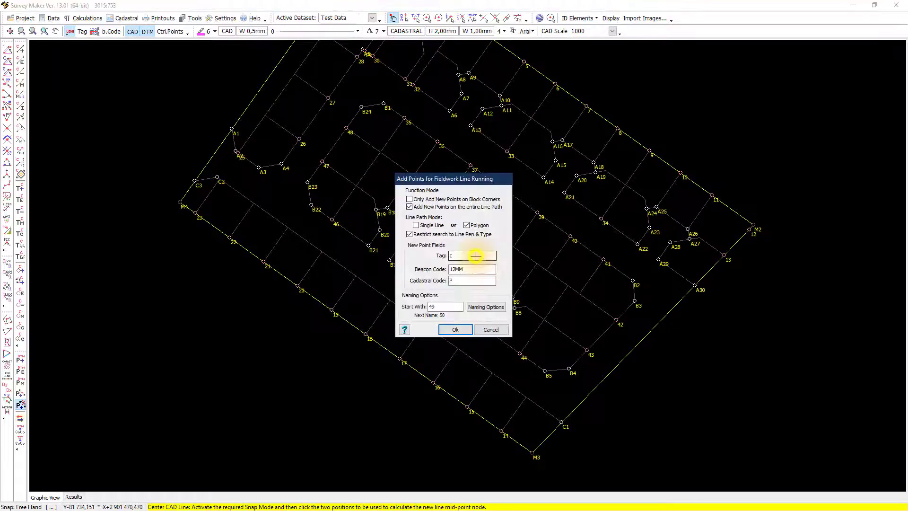
pyautogui.click(416, 225)
pyautogui.click(410, 235)
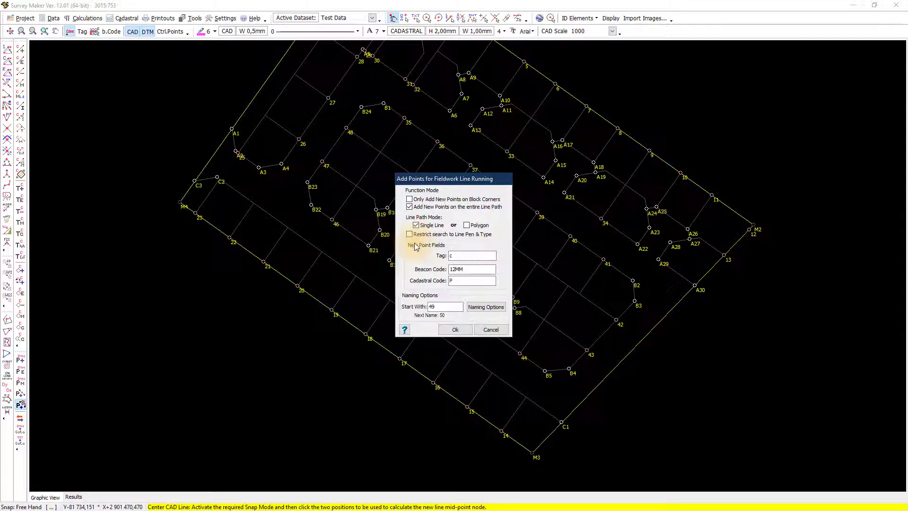
pyautogui.click(457, 329)
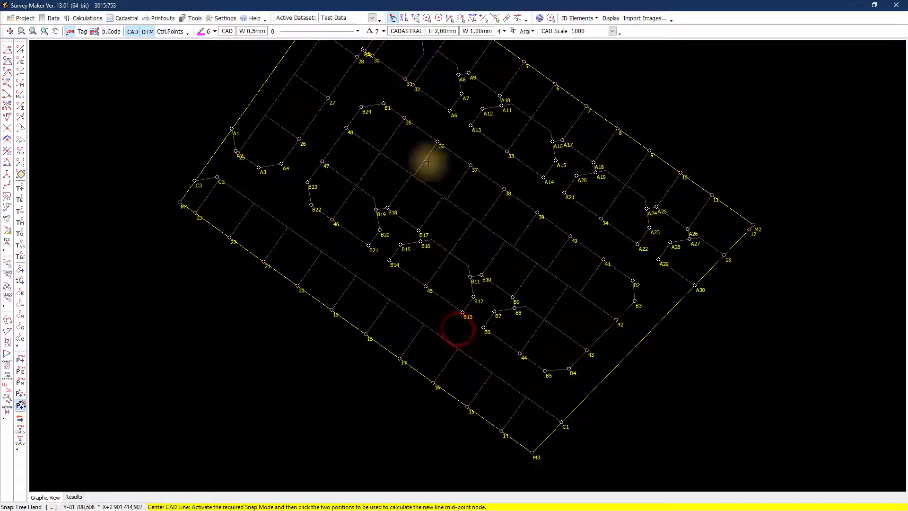
# Step: Snap to existing points and add points along the central block's mid line from point 48 to point 42
pyautogui.click(405, 18)
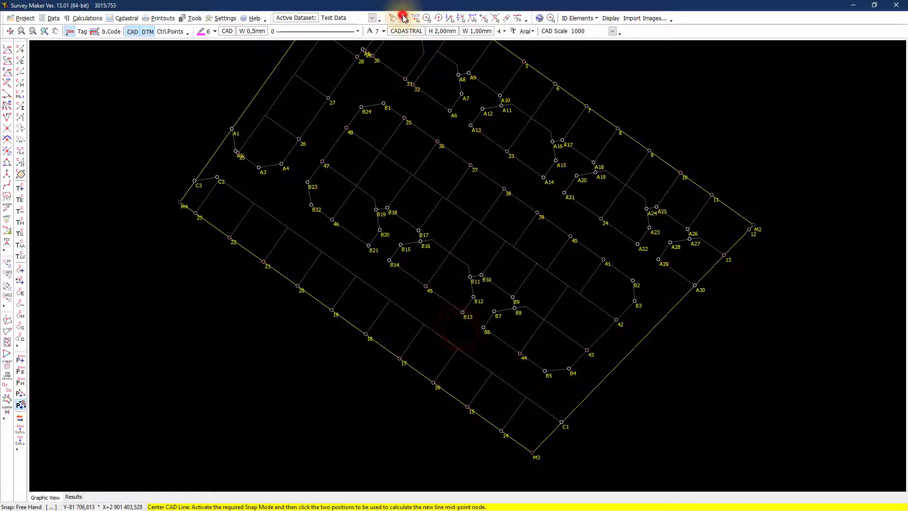
pyautogui.click(346, 128)
pyautogui.click(618, 322)
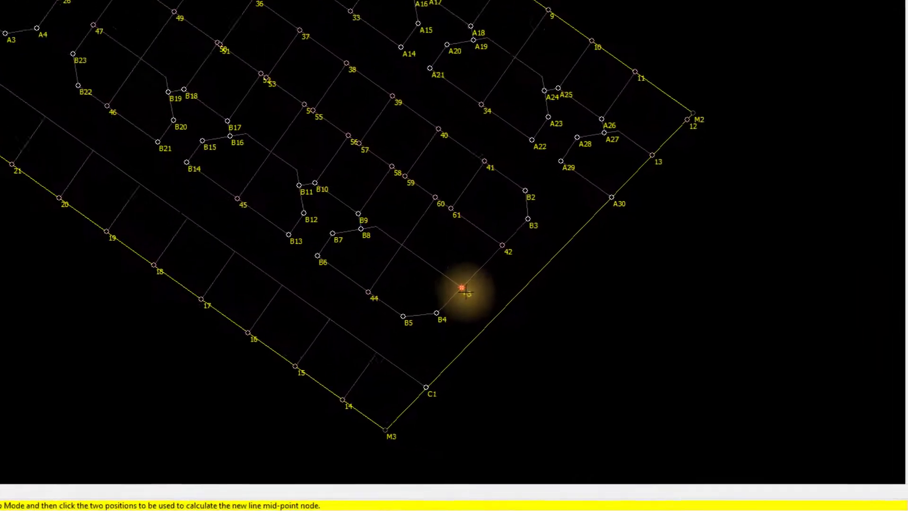
pyautogui.click(439, 276)
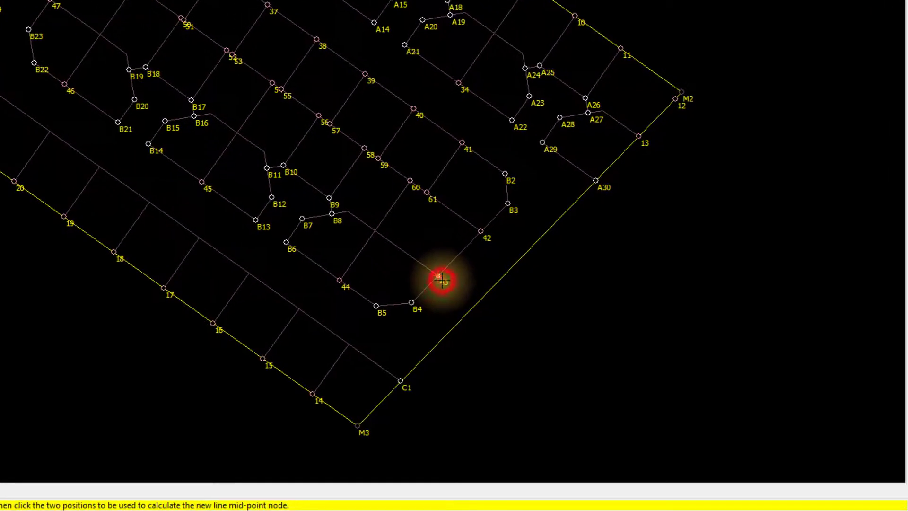
pyautogui.click(347, 213)
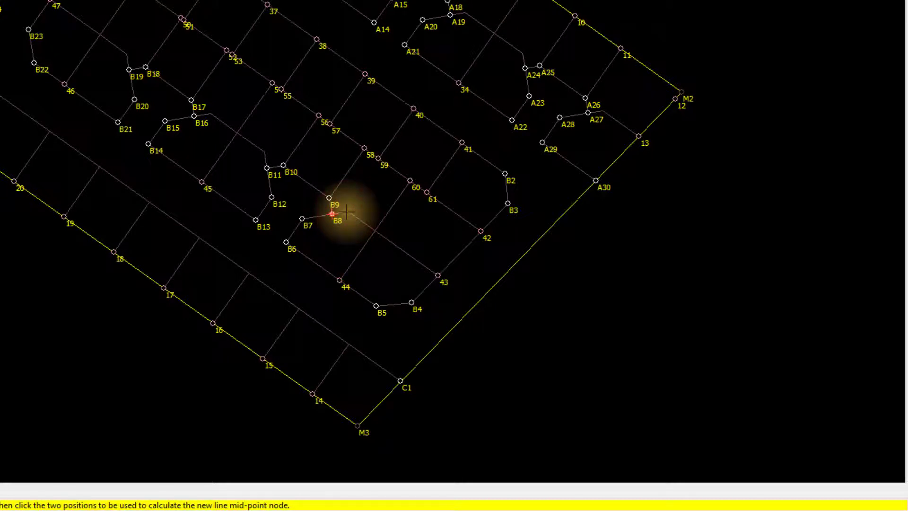
pyautogui.click(439, 276)
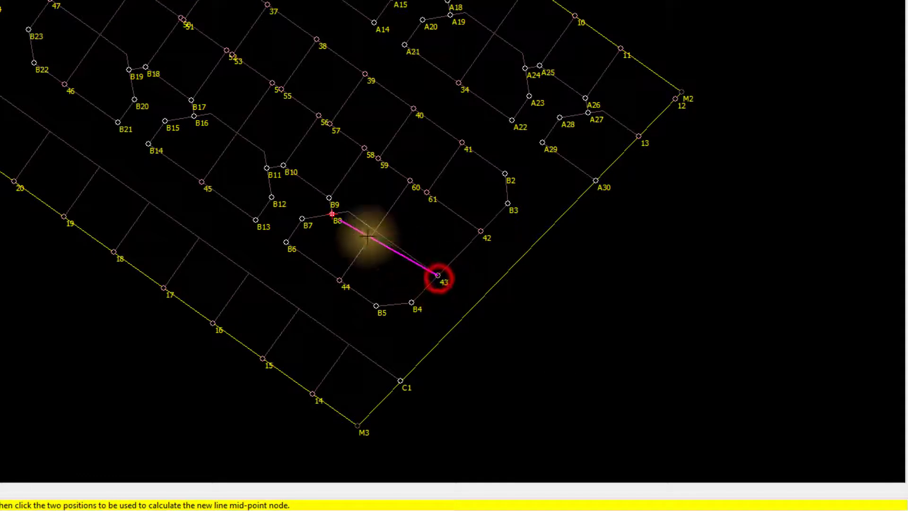
pyautogui.click(333, 214)
pyautogui.moveTo(369, 242); pyautogui.dragTo(416, 237, button='middle')
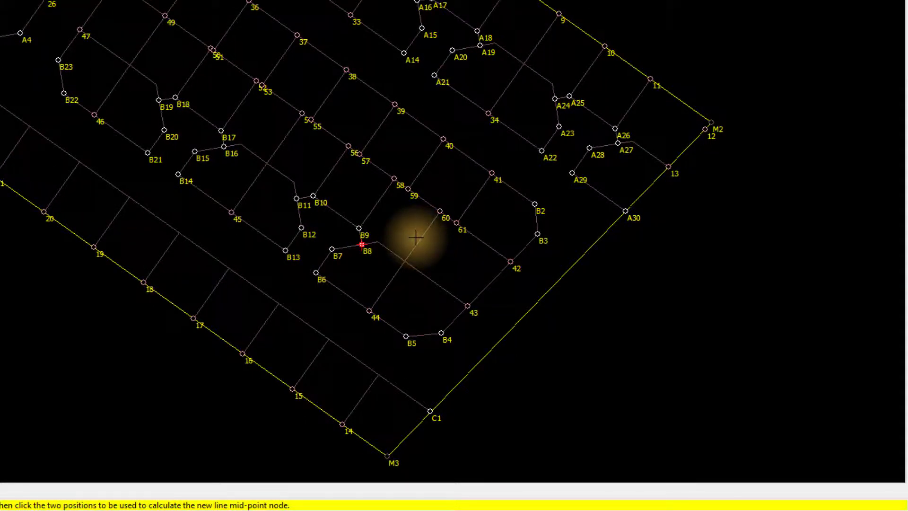
# Step: Snap to line ends and add points along the central block's lower inner line, segment by segment from point 43 past B8, B11, B16 and B19 to point 47
pyautogui.click(448, 17)
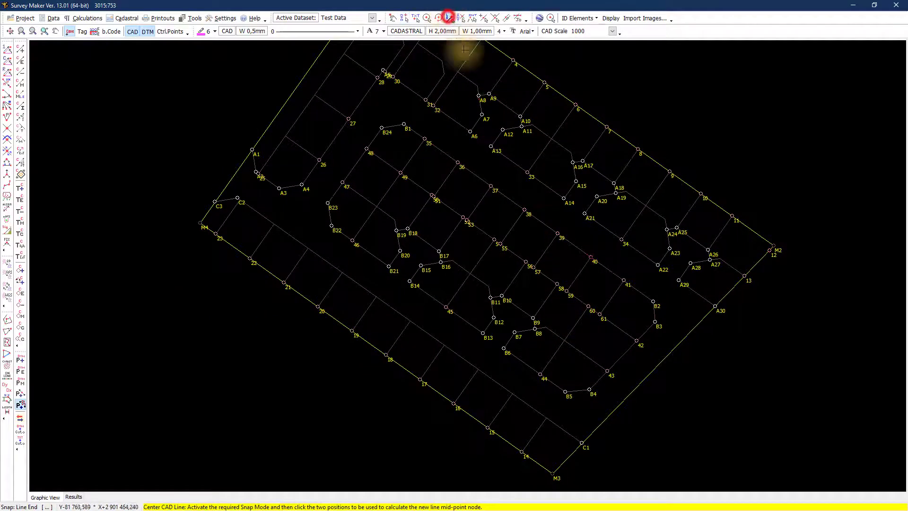
pyautogui.click(608, 370)
pyautogui.click(545, 326)
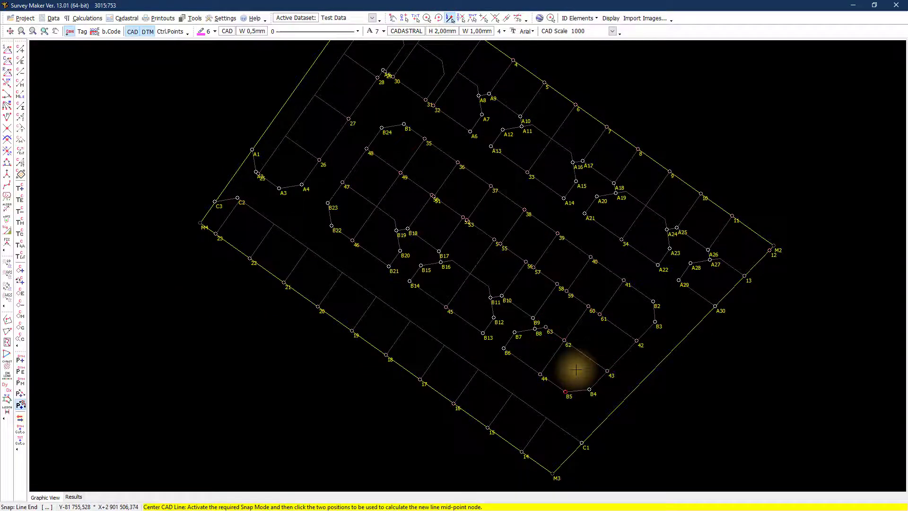
pyautogui.click(487, 286)
pyautogui.click(453, 260)
pyautogui.moveTo(436, 268); pyautogui.dragTo(483, 320, button='middle')
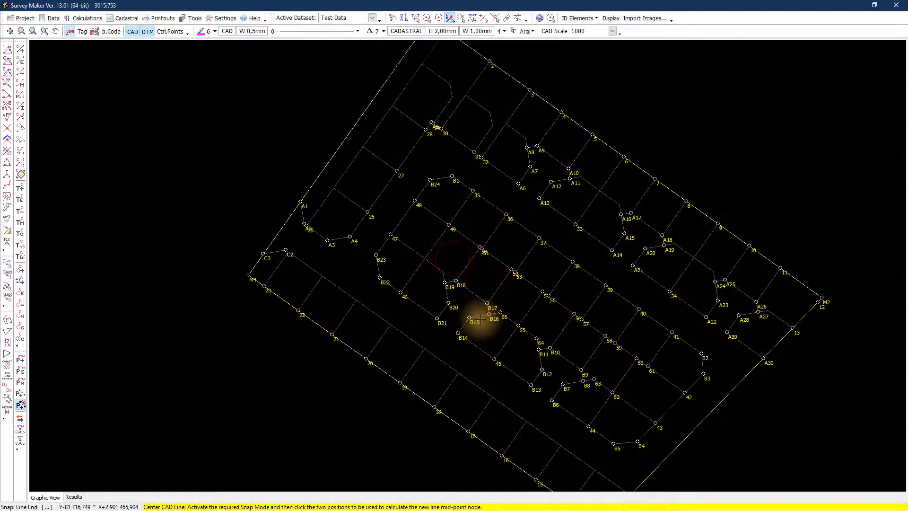
pyautogui.click(443, 272)
pyautogui.click(392, 236)
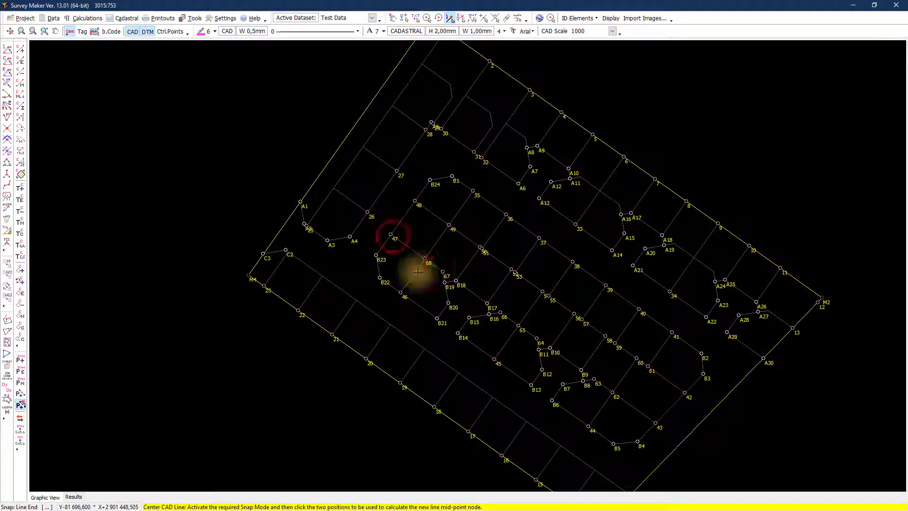
# Step: Add points along the inner stand line from C1 to C2 and along the line from point 25 to point 1
pyautogui.click(455, 331)
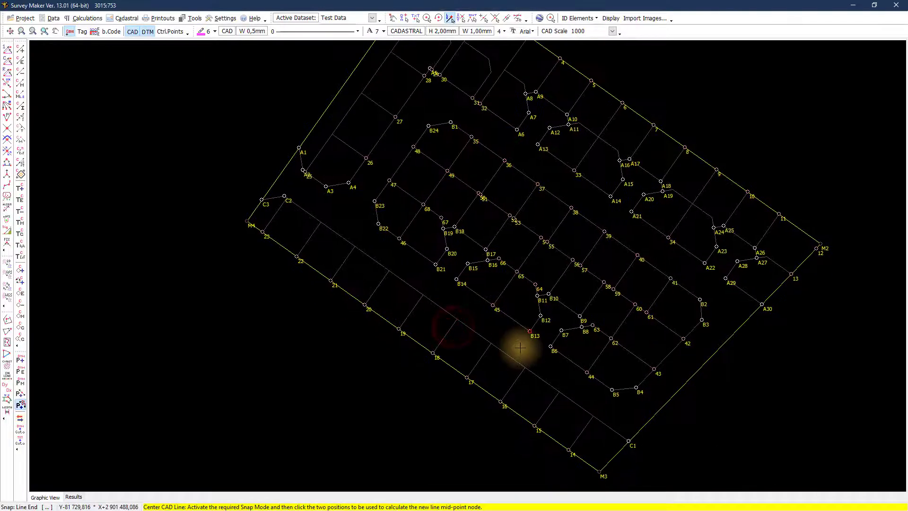
pyautogui.click(628, 441)
pyautogui.click(284, 196)
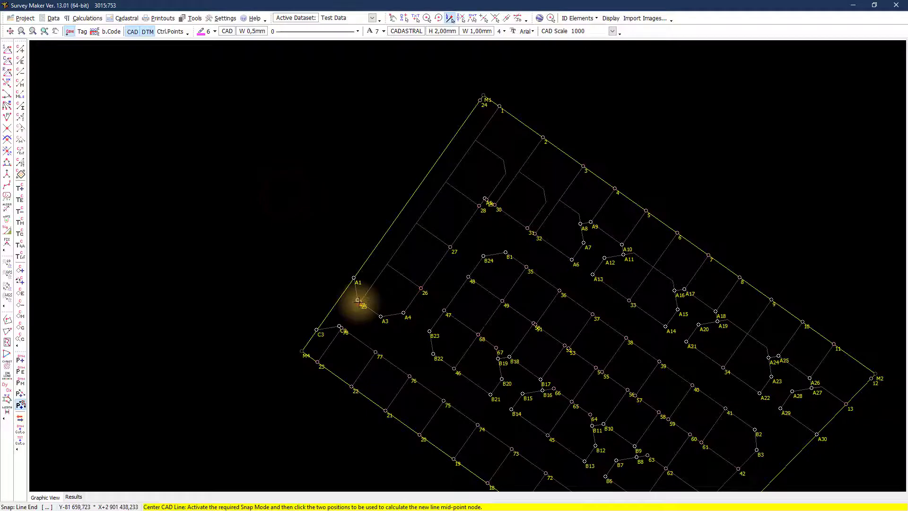
pyautogui.click(358, 301)
pyautogui.click(499, 106)
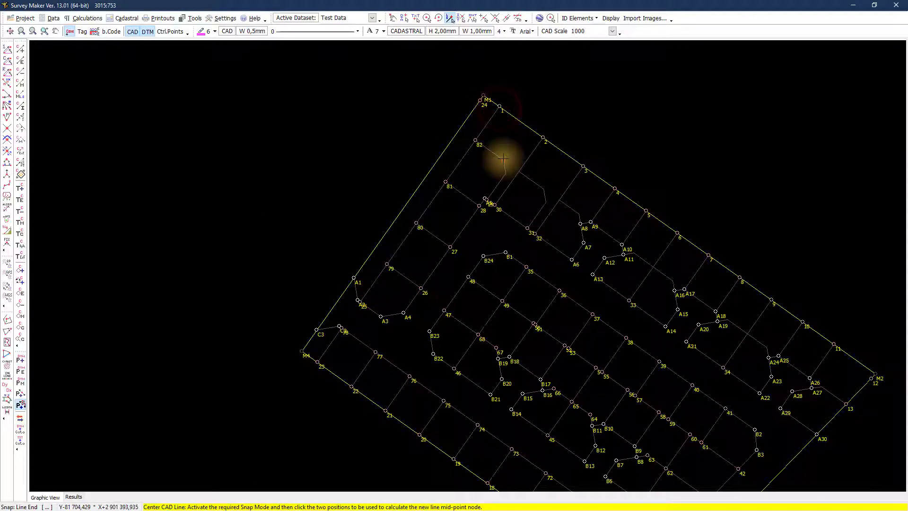
# Step: Add points at the line ends and bends of the A-series block's inner lines, from the corner beyond point 82 to the corner beside A24
pyautogui.click(503, 159)
pyautogui.click(544, 189)
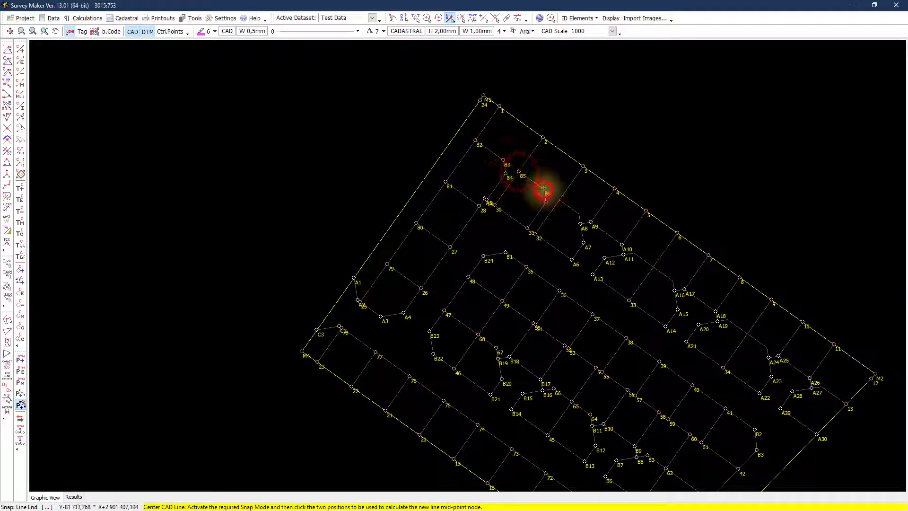
pyautogui.click(546, 202)
pyautogui.click(559, 199)
pyautogui.click(579, 214)
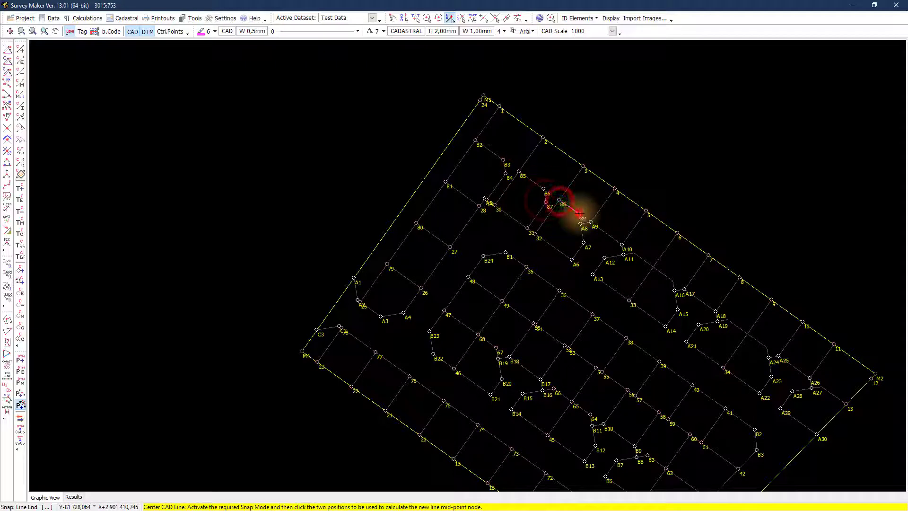
pyautogui.click(633, 252)
pyautogui.click(672, 280)
pyautogui.click(727, 320)
pyautogui.click(768, 348)
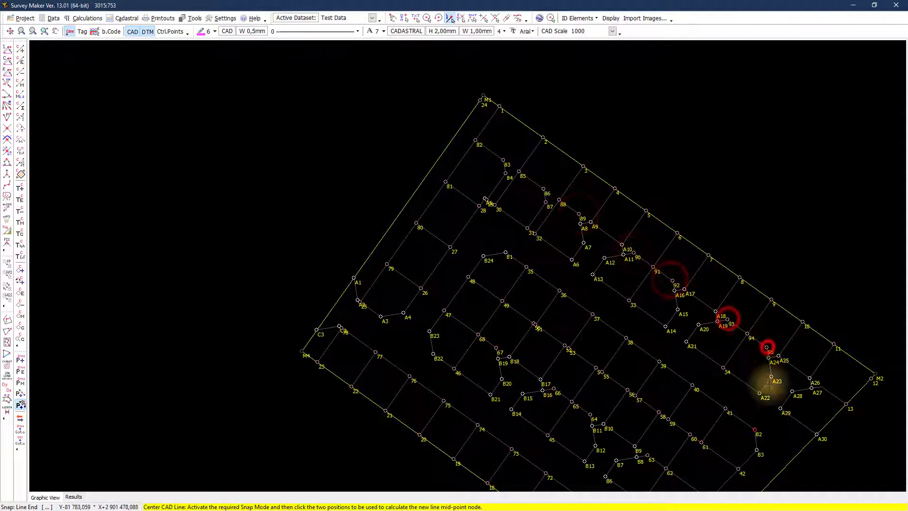
# Step: End adding fieldwork line points and show the whole layout
pyautogui.moveTo(770, 406); pyautogui.dragTo(731, 280, button='middle')
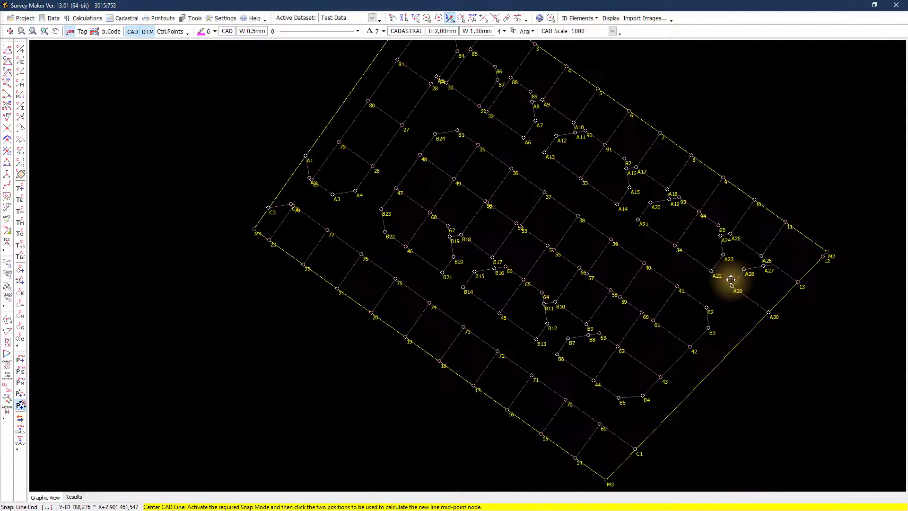
pyautogui.click(688, 273)
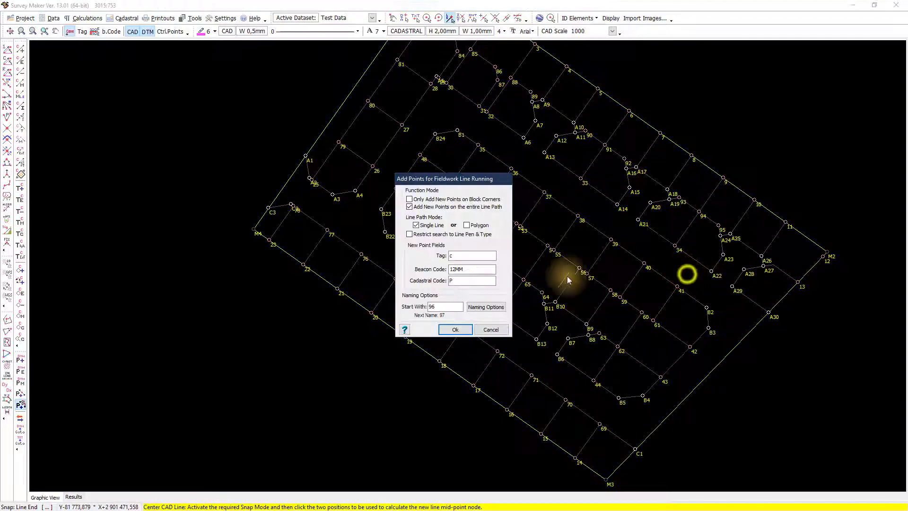
pyautogui.click(455, 330)
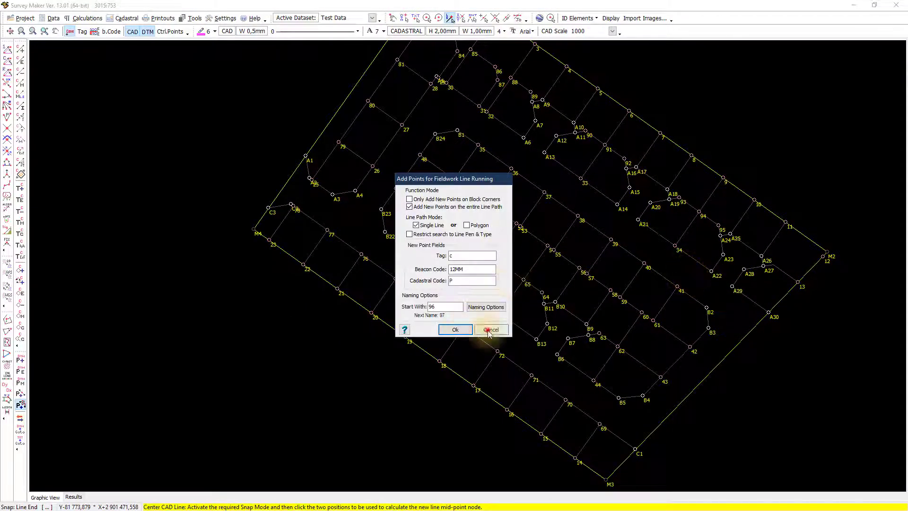
pyautogui.click(10, 31)
pyautogui.click(25, 18)
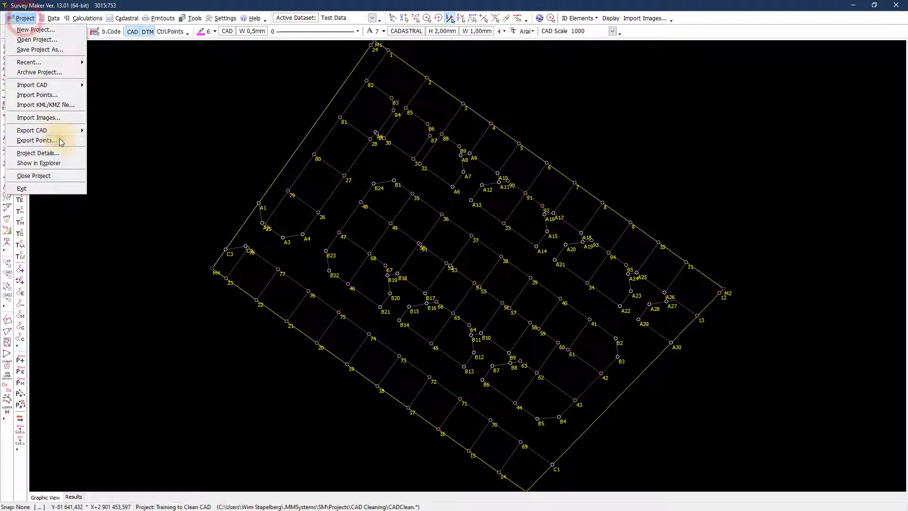
pyautogui.click(124, 143)
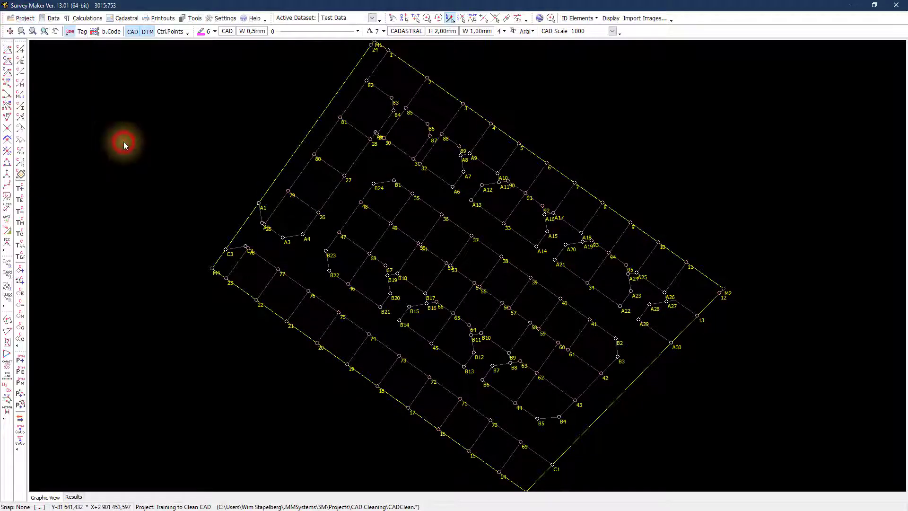